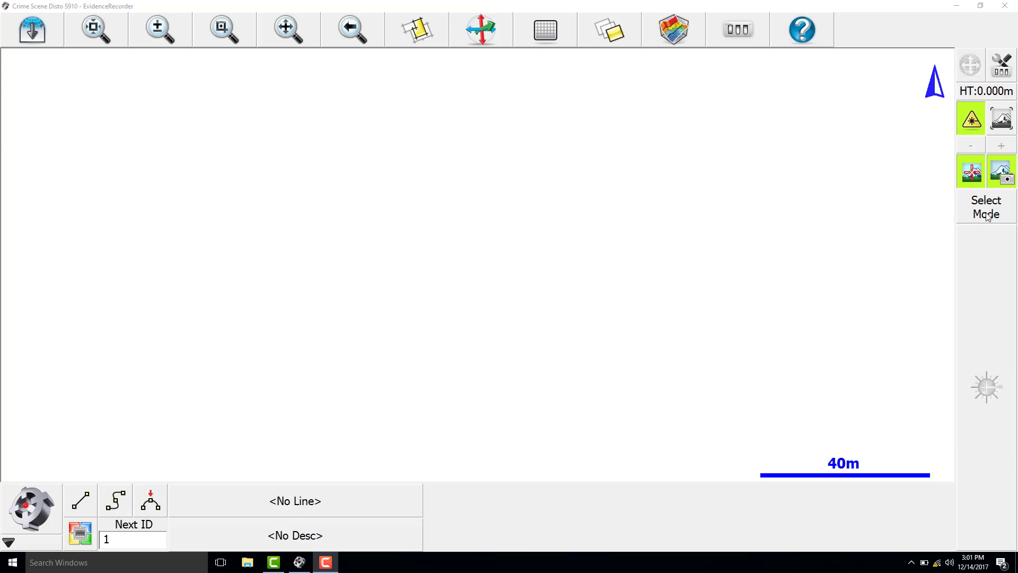
# Step: Run an Occupy Baseline setup with South orientation, measuring the origin point and a second point on the baseline
pyautogui.click(987, 214)
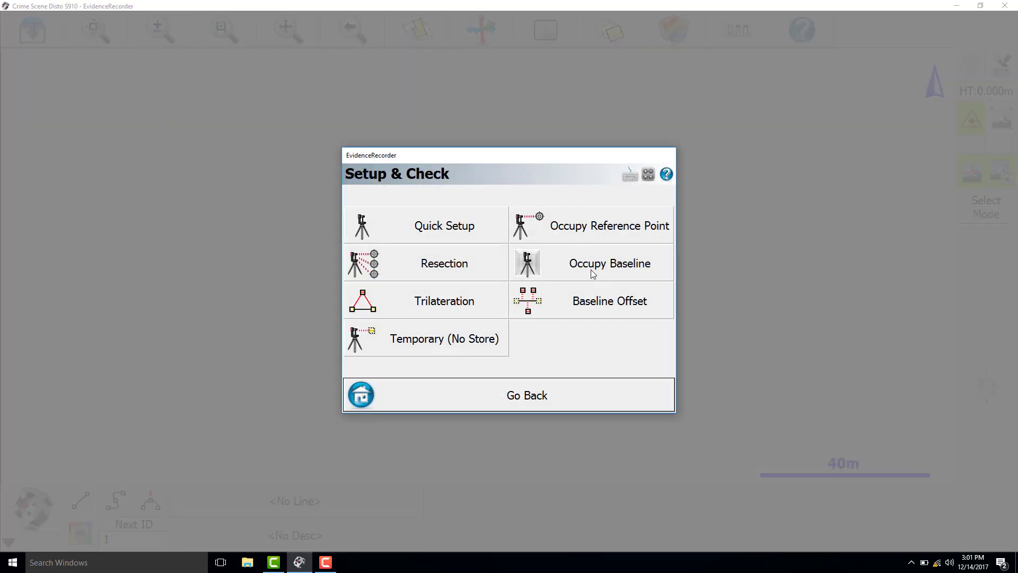
pyautogui.click(593, 273)
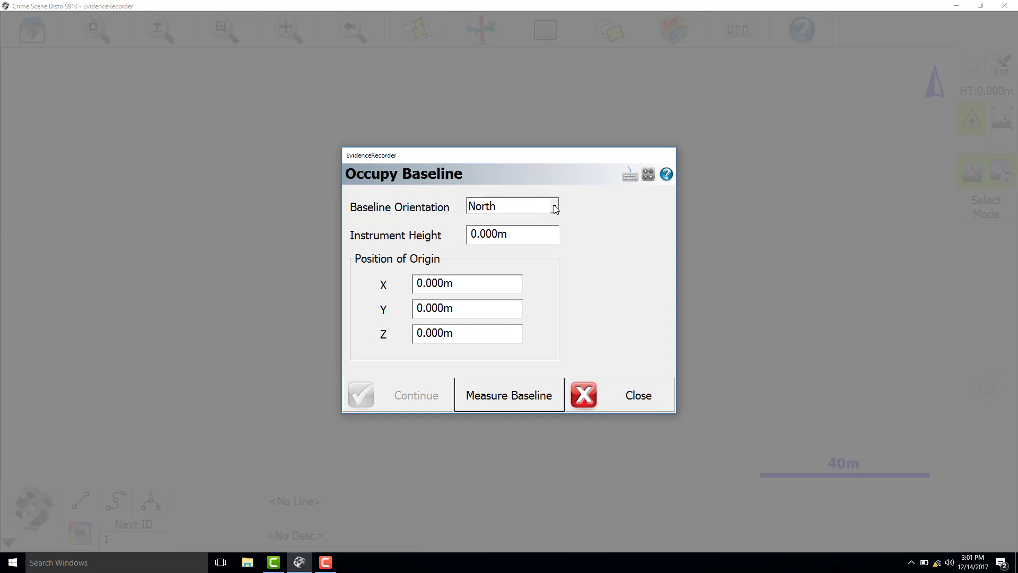
pyautogui.click(555, 207)
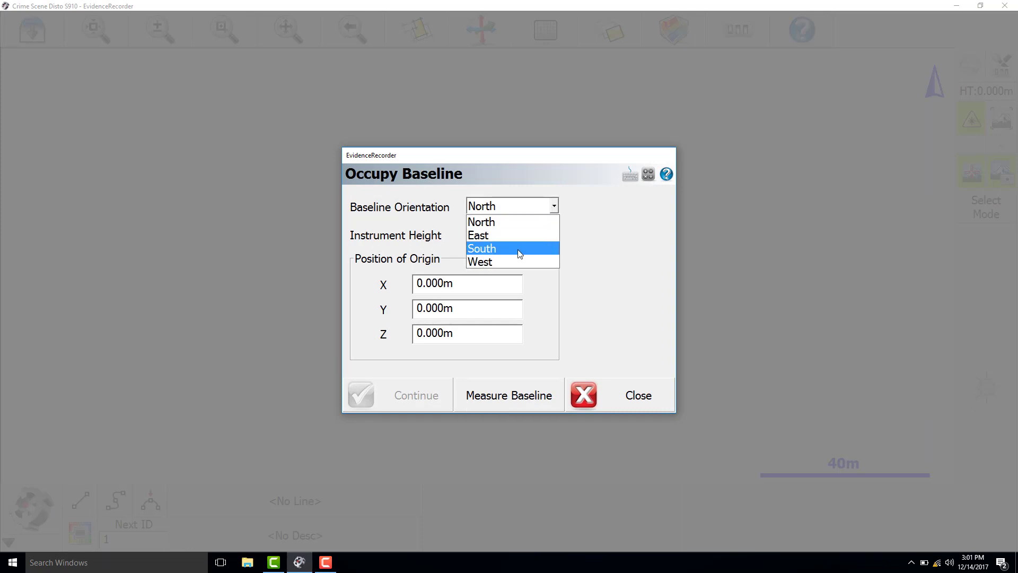
pyautogui.click(520, 249)
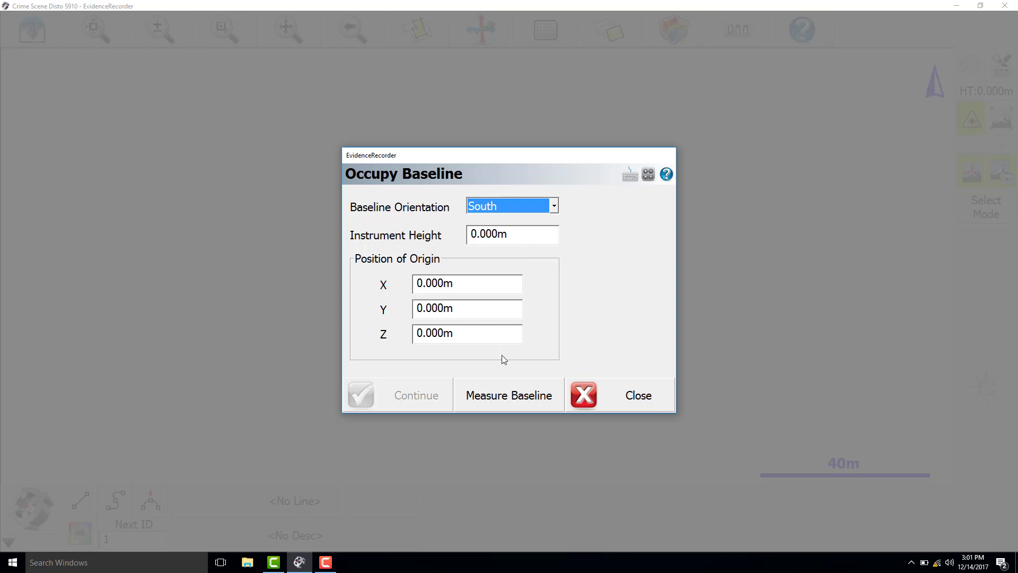
pyautogui.click(519, 397)
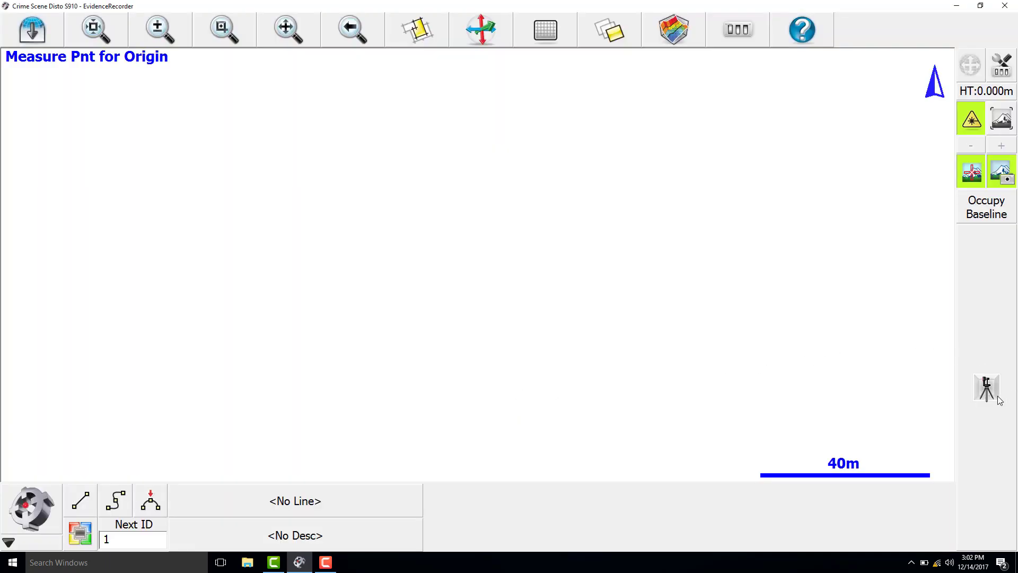
pyautogui.click(997, 396)
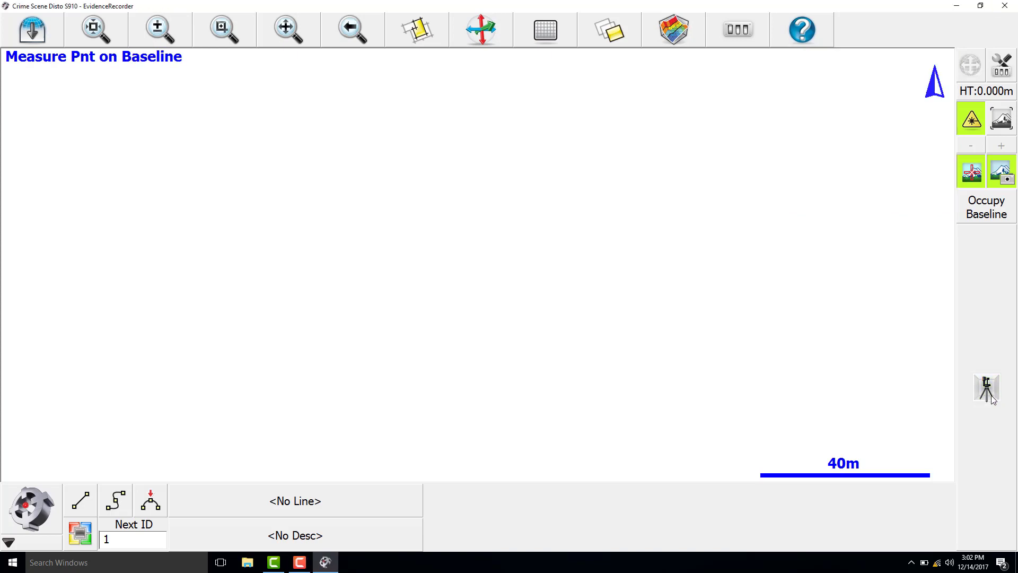
pyautogui.click(987, 389)
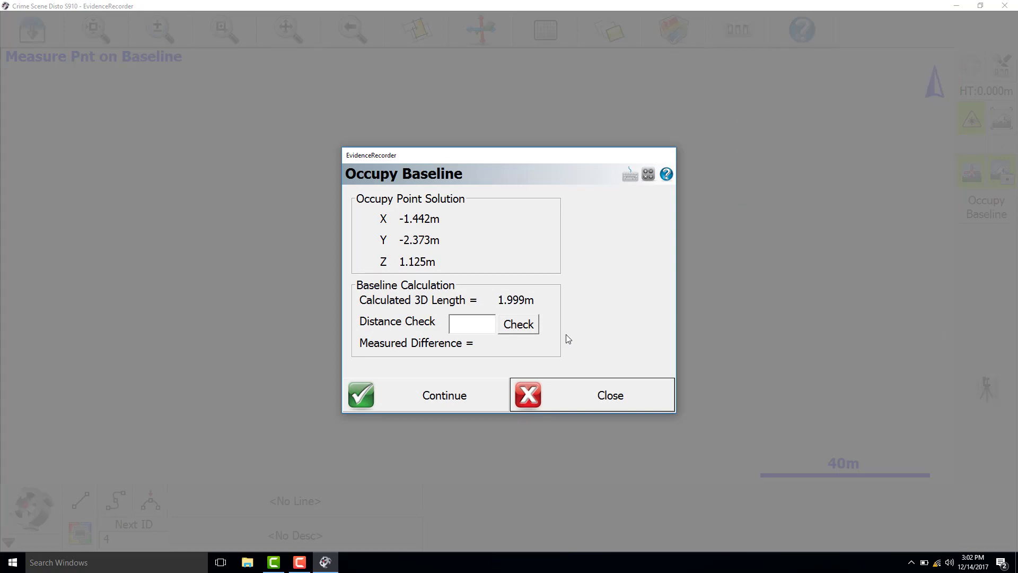
# Step: Check the calculated baseline length against a distance of 2.0 m and accept the occupy point solution
pyautogui.click(472, 329)
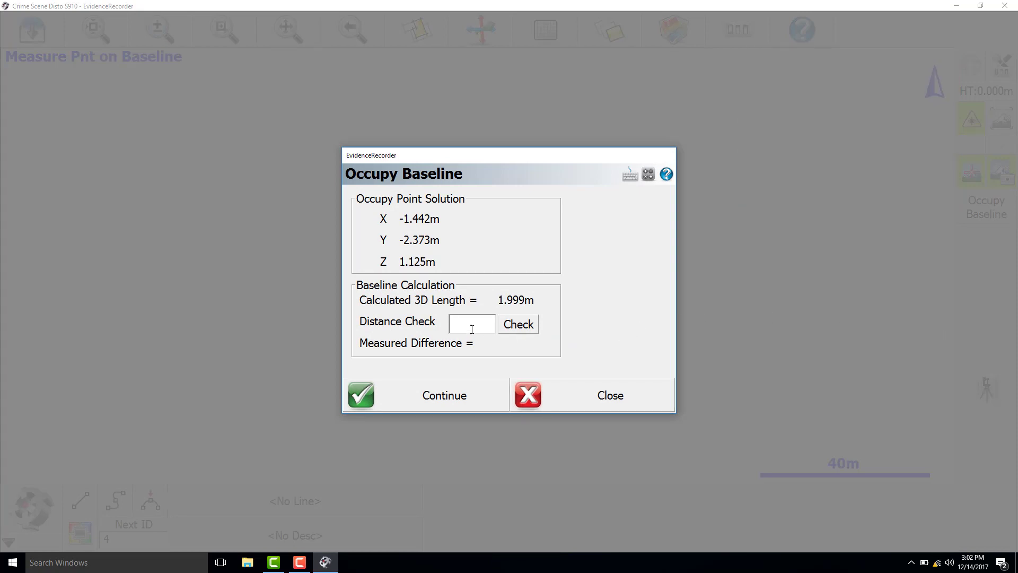
pyautogui.write('2.0')
pyautogui.click(519, 329)
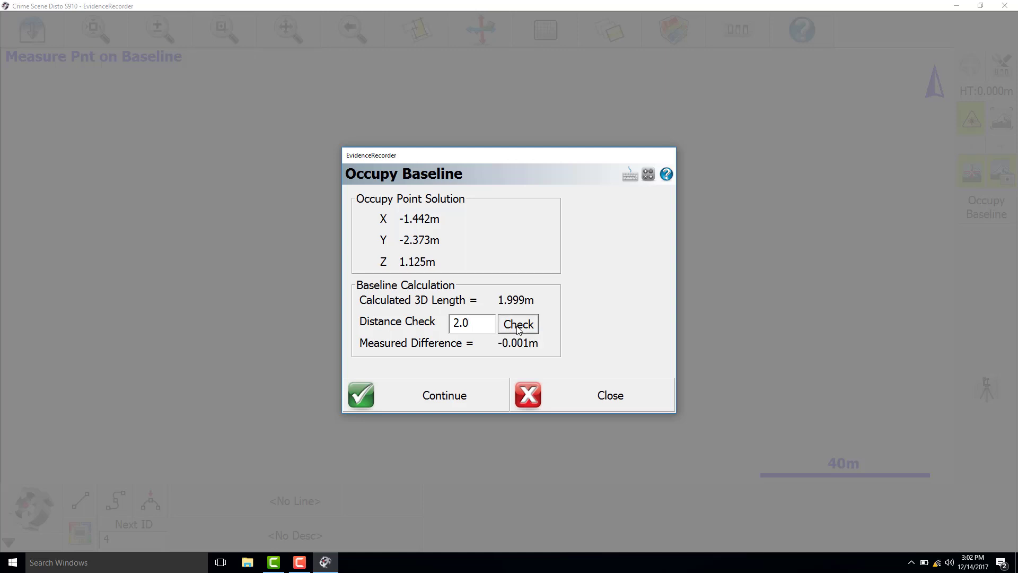
pyautogui.click(463, 406)
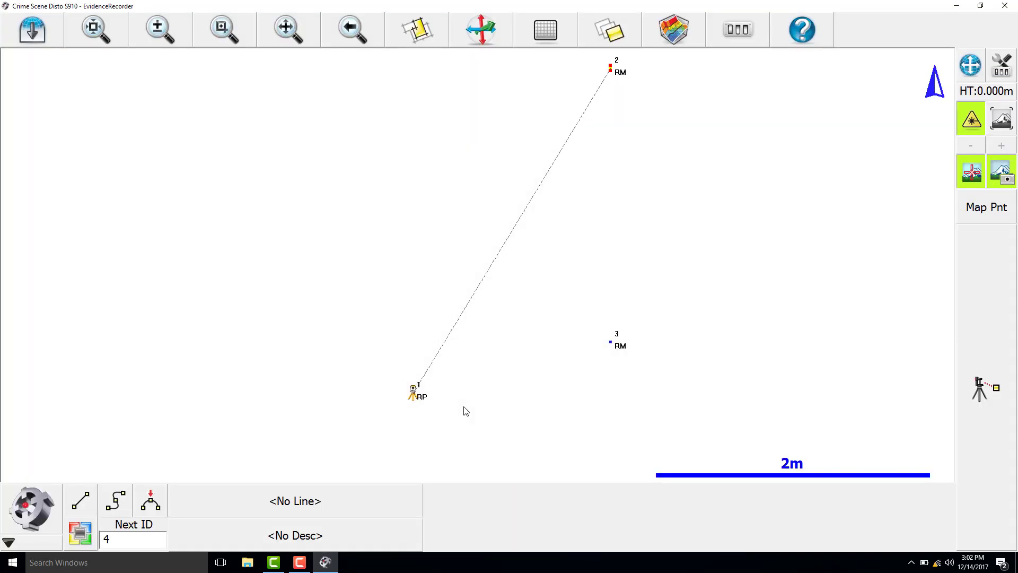
# Step: Set the foresight target height to 2.741 m
pyautogui.click(1003, 94)
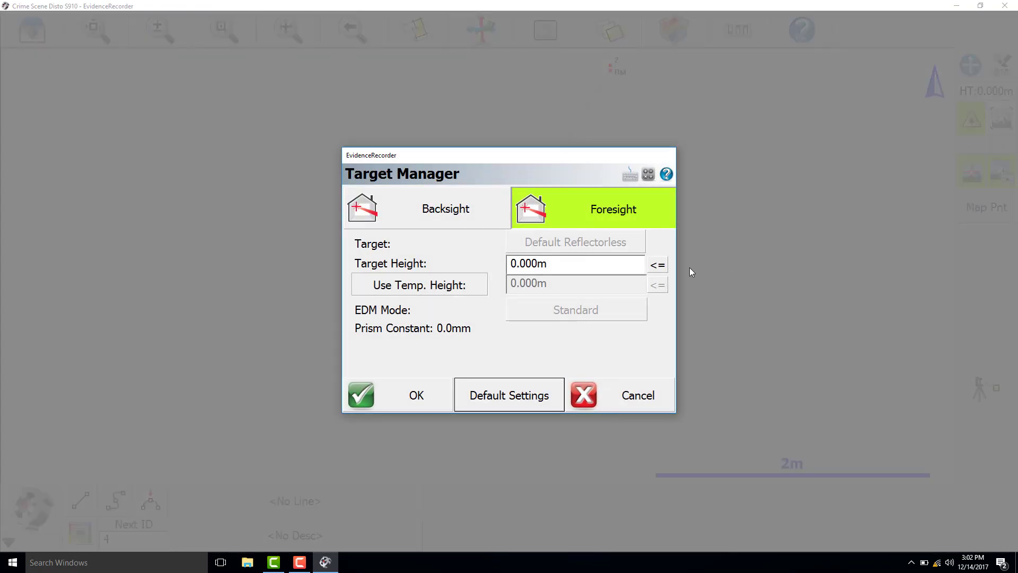
pyautogui.click(581, 261)
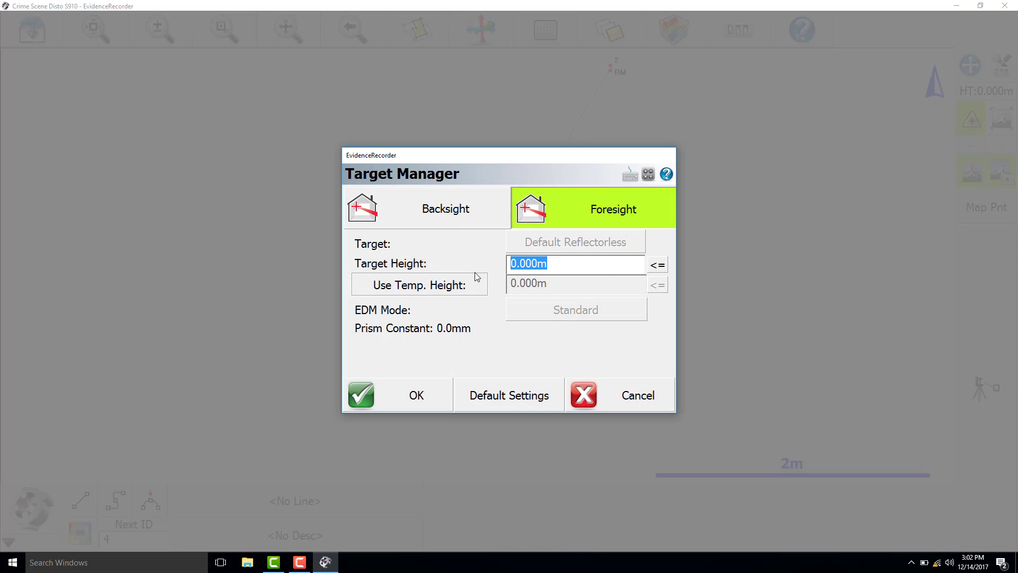
pyautogui.write('2.741')
pyautogui.click(430, 401)
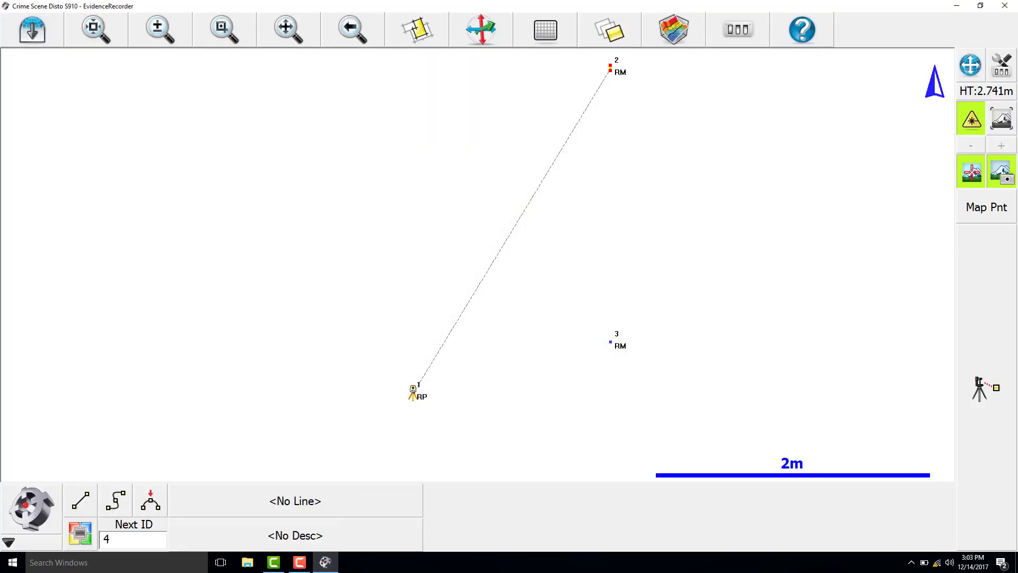
# Step: Set the description for mapped points to ROOM and add it to the project automap file
pyautogui.click(350, 531)
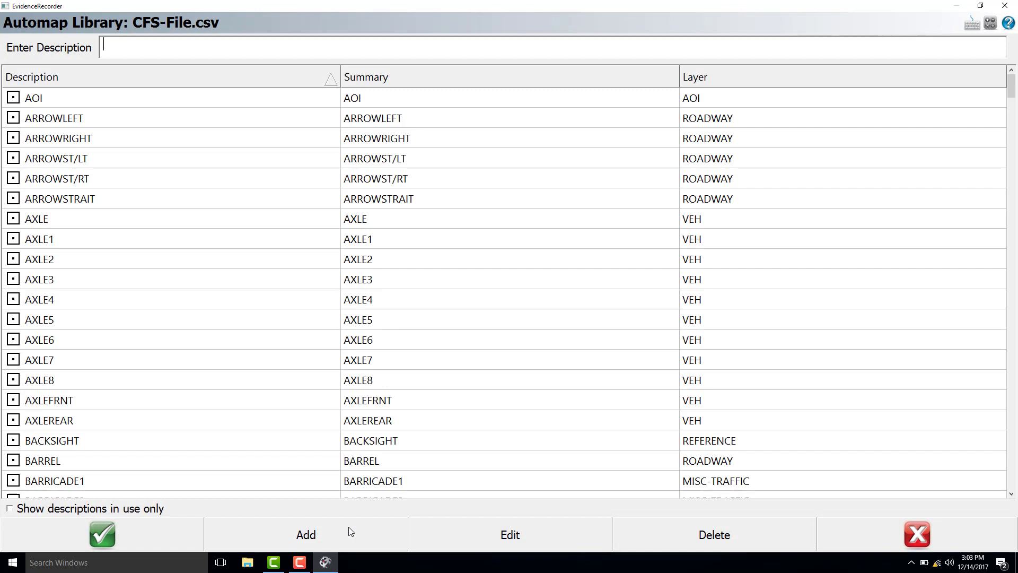
pyautogui.write('ROOM')
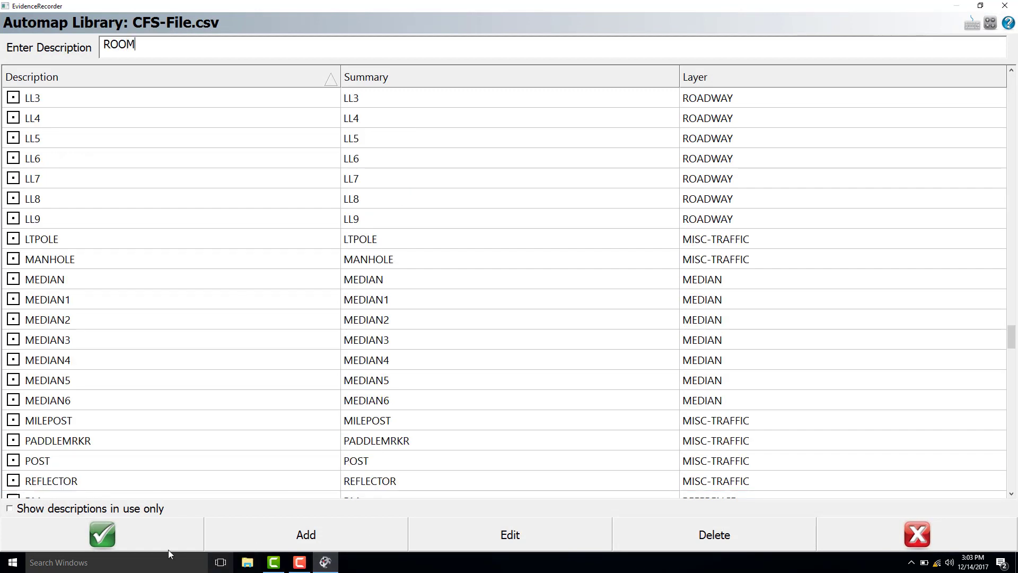
pyautogui.click(129, 539)
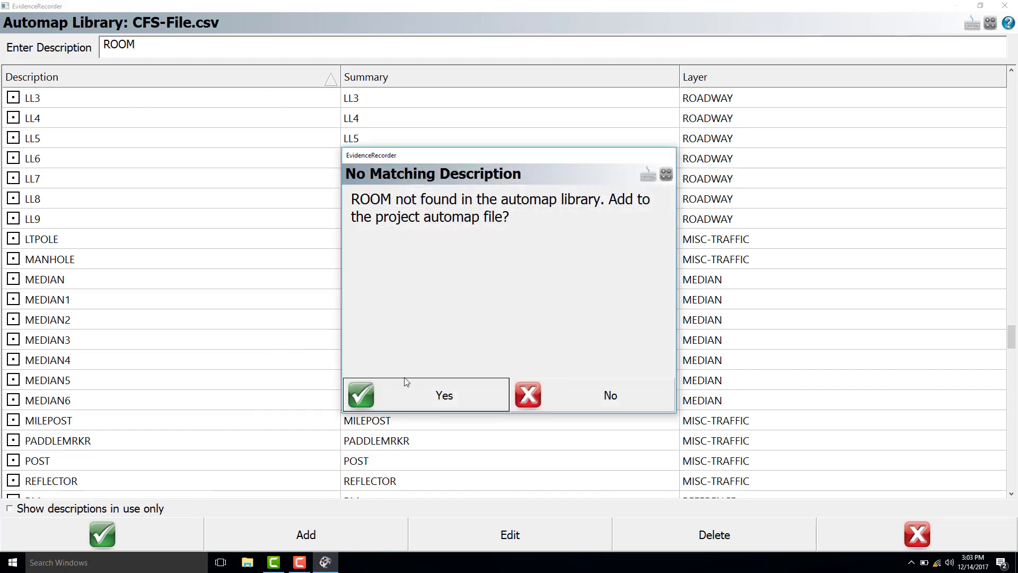
pyautogui.click(443, 404)
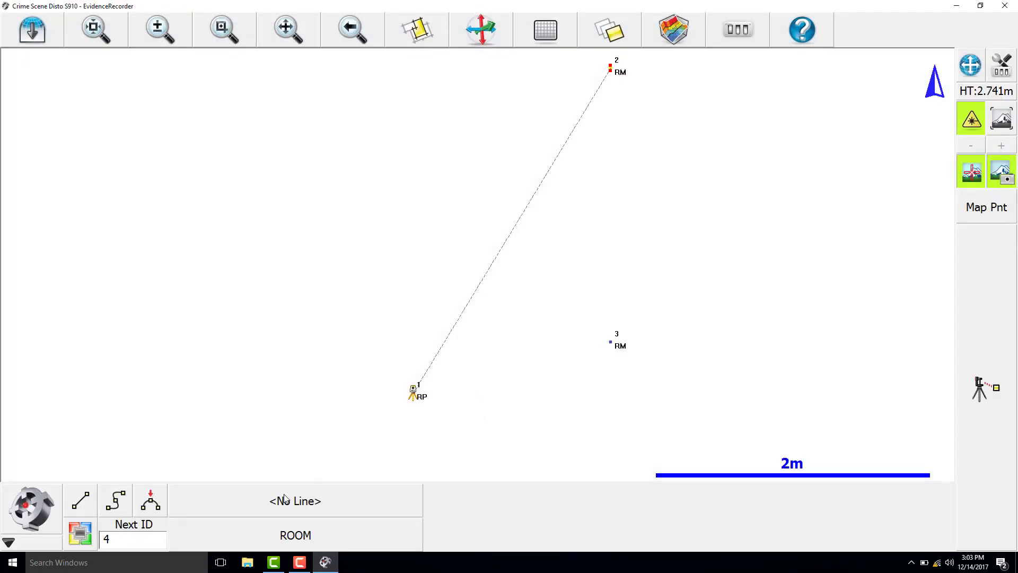
# Step: Start a straight line and measure and store the first three ROOM points, along the north wall's eastern part and down the east wall
pyautogui.click(78, 505)
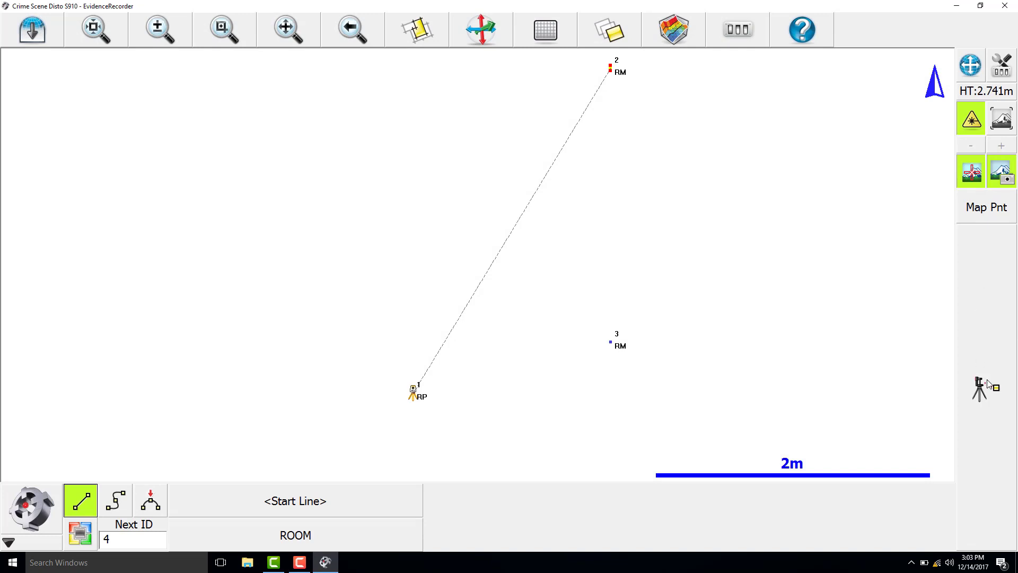
pyautogui.click(988, 383)
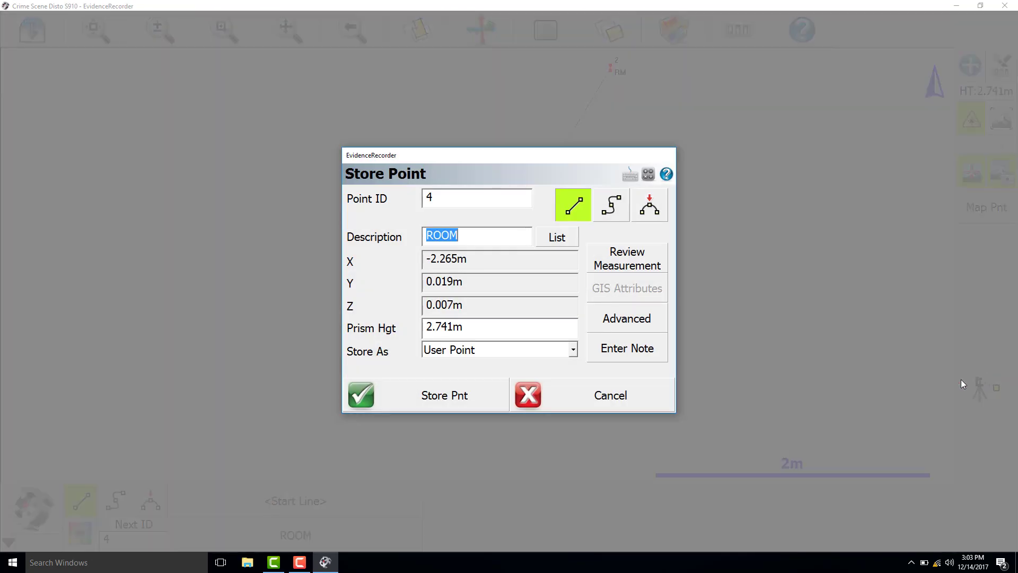
pyautogui.click(470, 399)
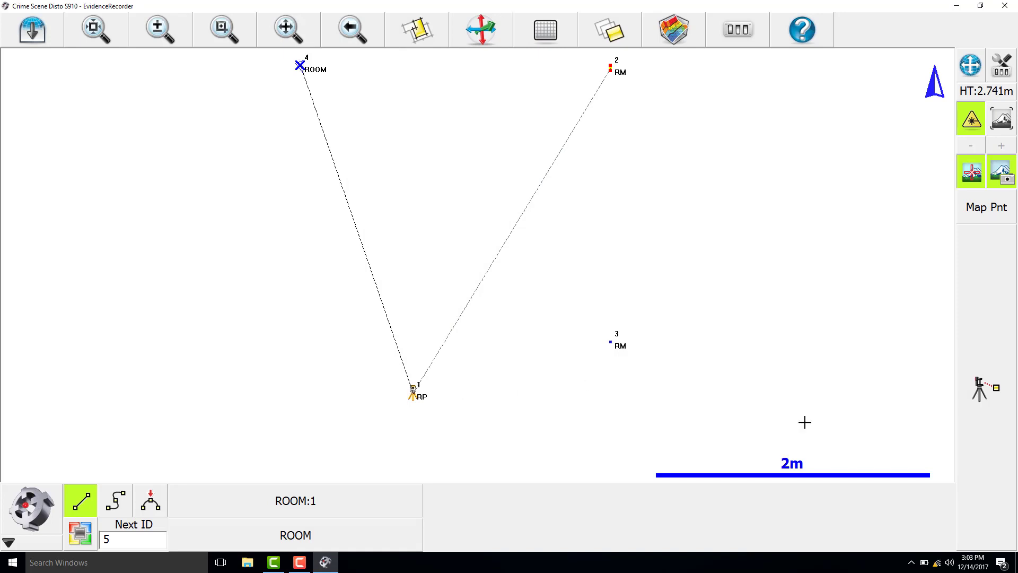
pyautogui.click(995, 495)
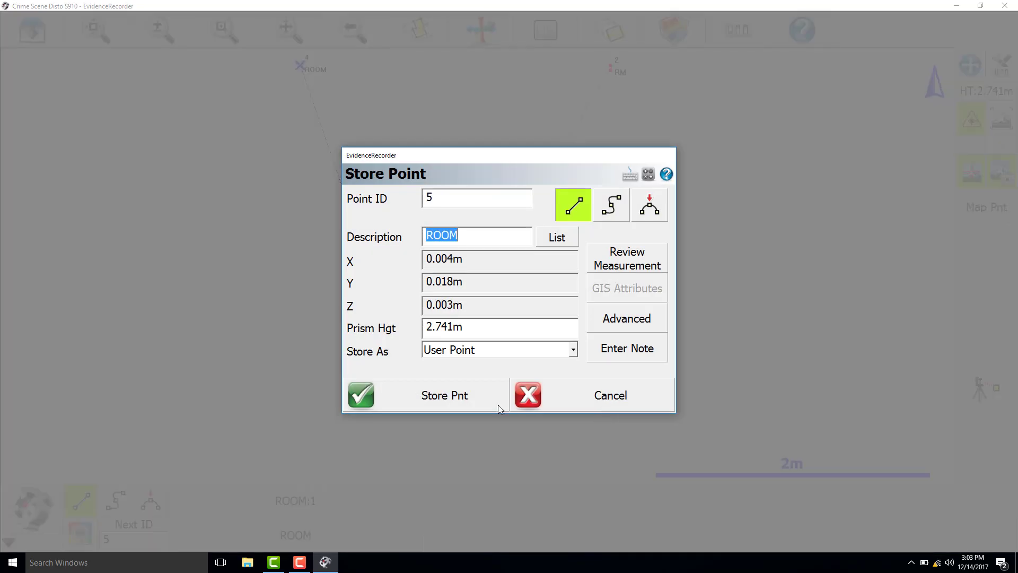
pyautogui.click(475, 398)
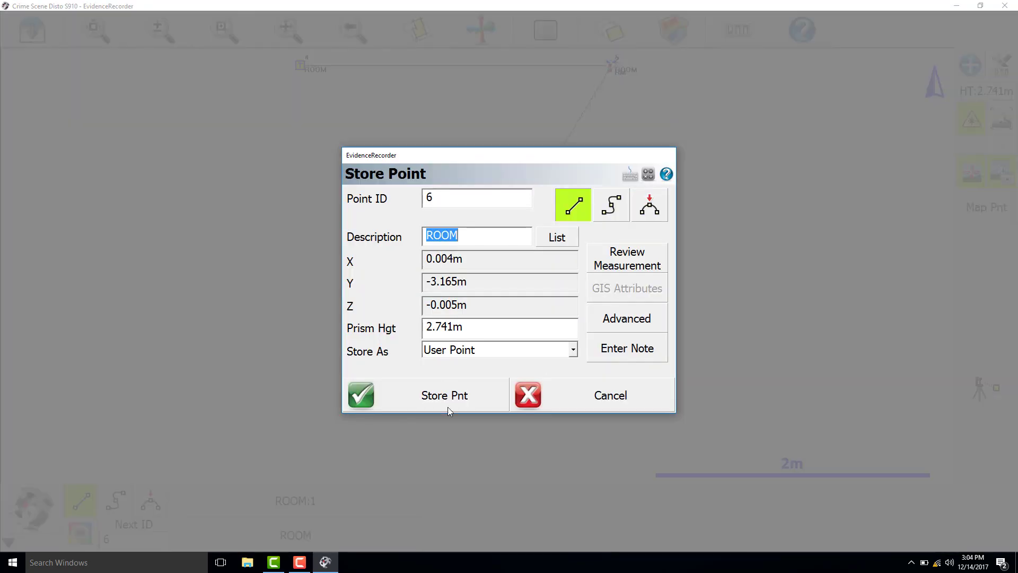
pyautogui.click(448, 404)
# Step: Measure and store the next two ROOM points, at the southwest corner and the north end of the west wall
pyautogui.click(114, 41)
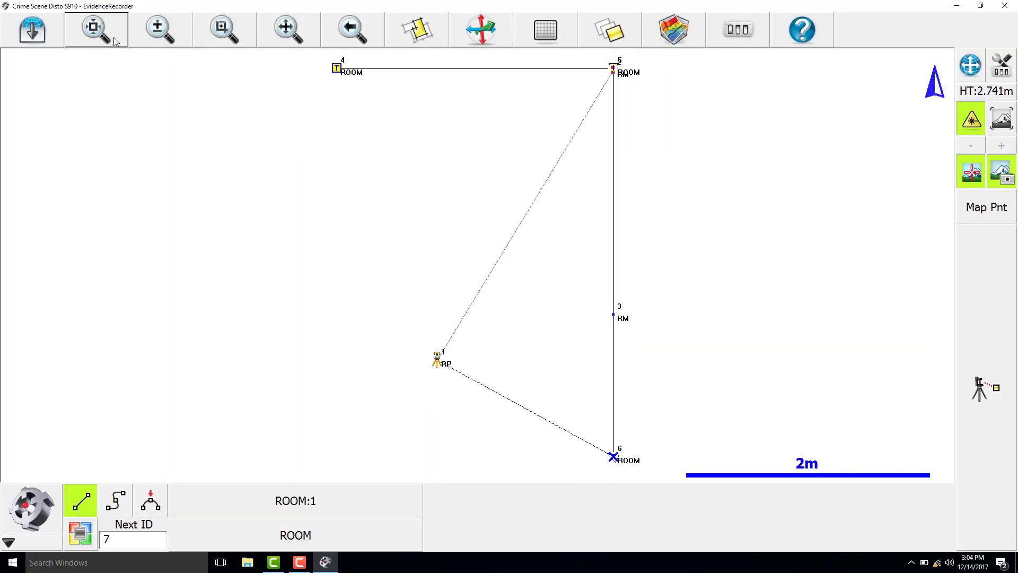
pyautogui.click(986, 458)
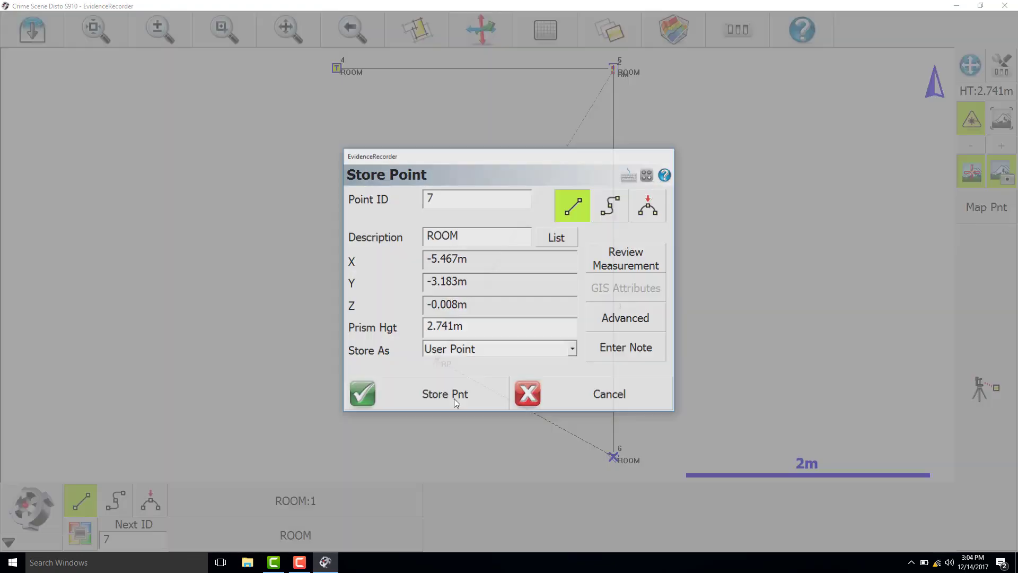
pyautogui.click(454, 398)
pyautogui.click(100, 36)
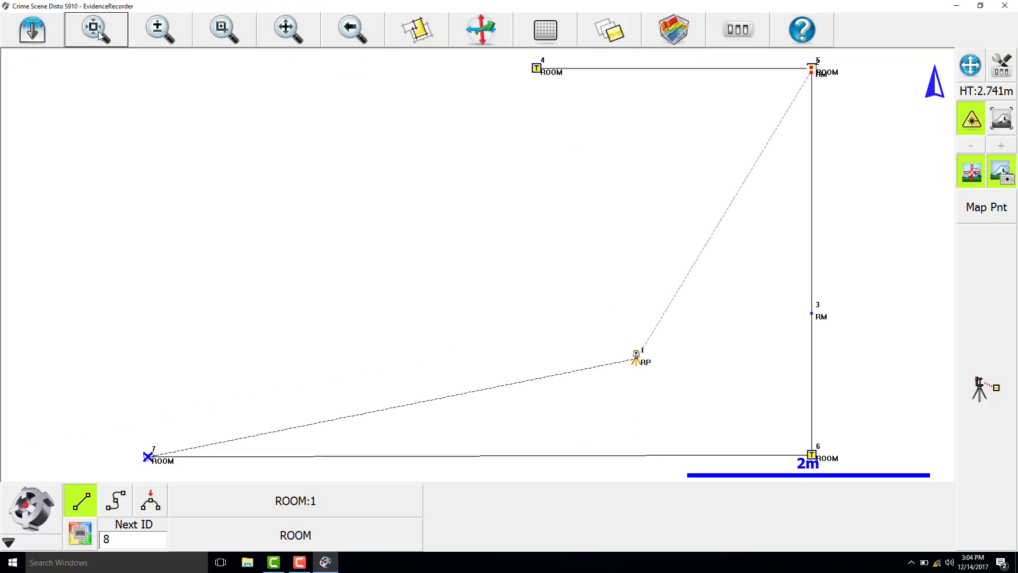
pyautogui.click(985, 457)
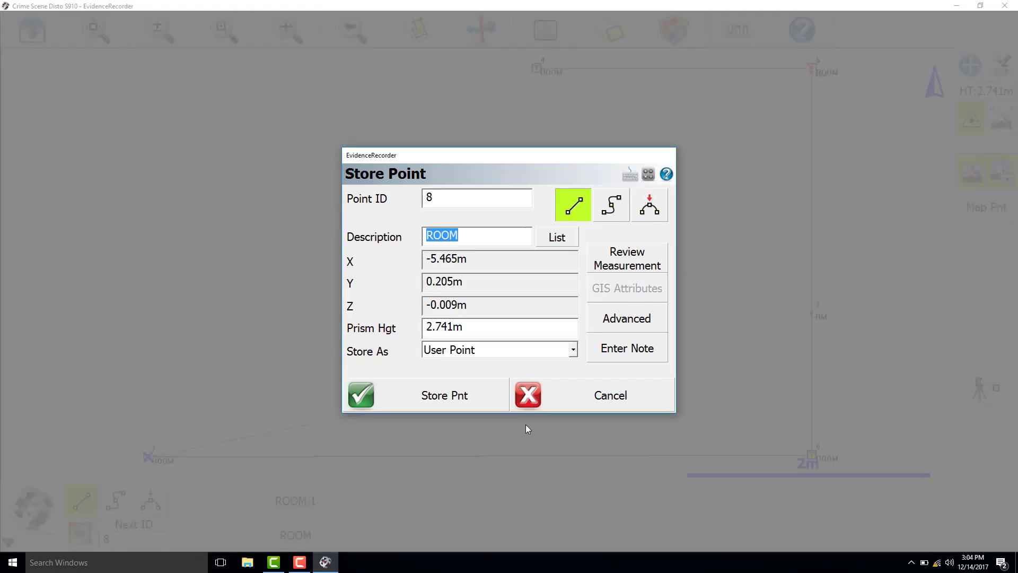
pyautogui.click(435, 395)
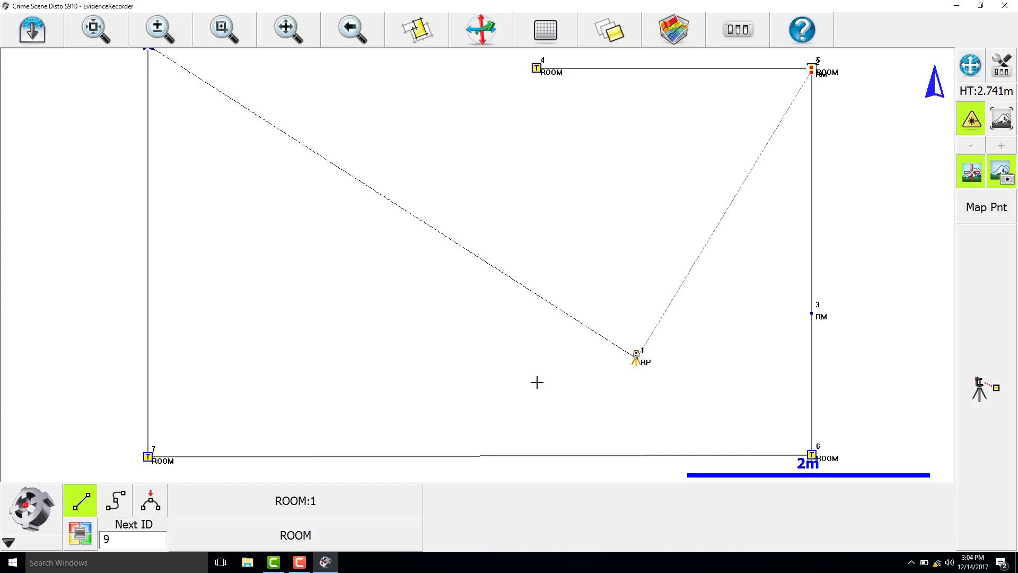
# Step: Measure and store the two remaining ROOM points, at both ends of the northernmost wall segment, and end the line
pyautogui.click(992, 428)
pyautogui.click(437, 404)
pyautogui.click(93, 28)
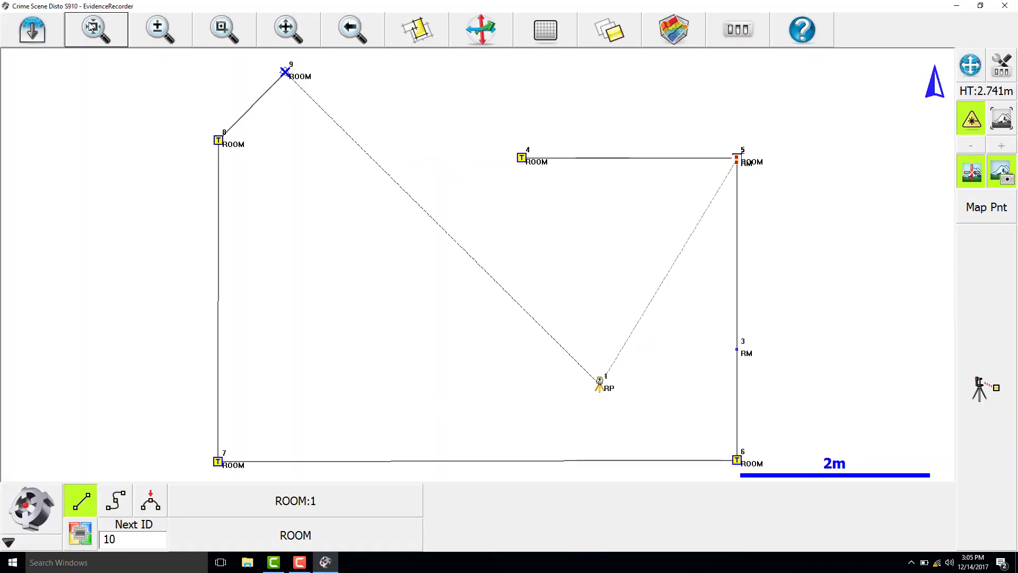
pyautogui.click(981, 503)
pyautogui.click(435, 395)
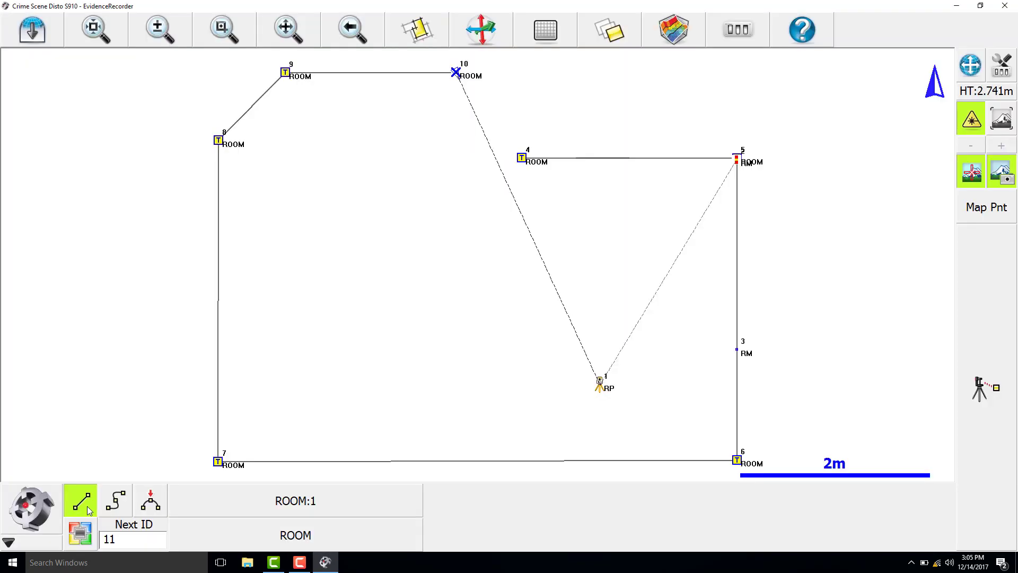
pyautogui.click(82, 501)
# Step: Reset the foresight target height to 0.000 m
pyautogui.click(985, 91)
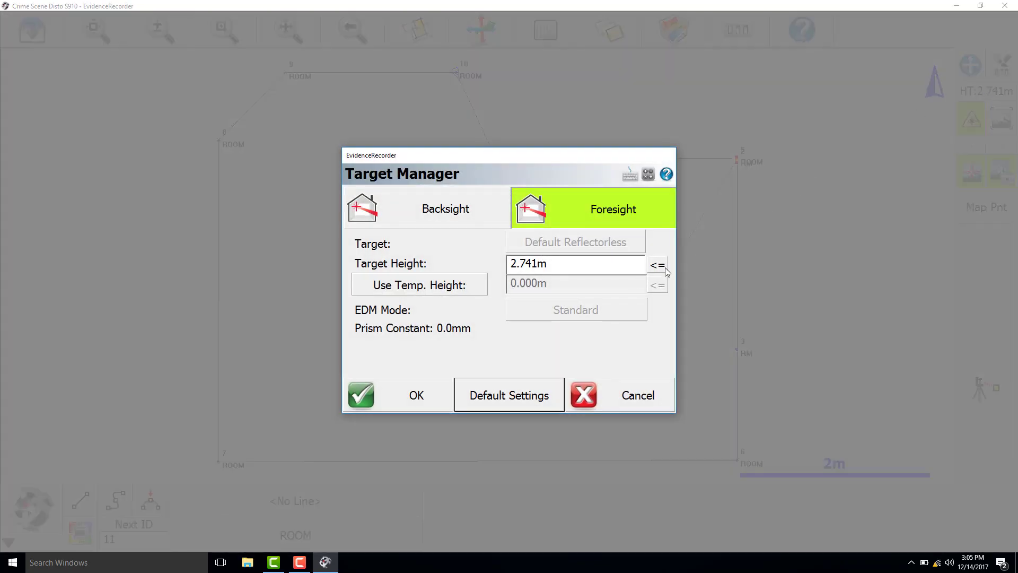
pyautogui.click(658, 265)
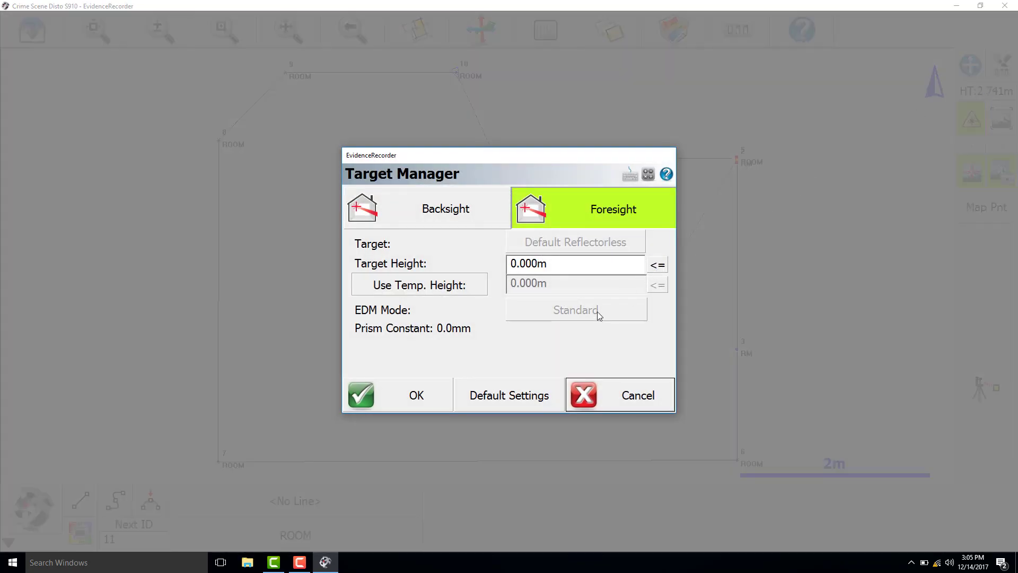
pyautogui.click(419, 397)
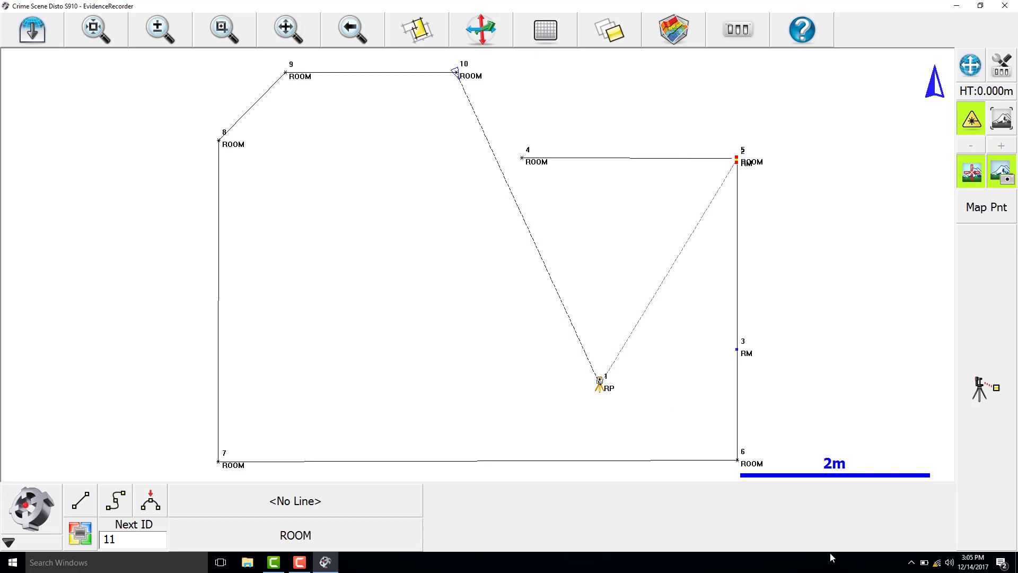
# Step: Measure the knife tip at evidence marker 3 and store it as an EVID point with the note "ev3 knife tip"
pyautogui.click(984, 480)
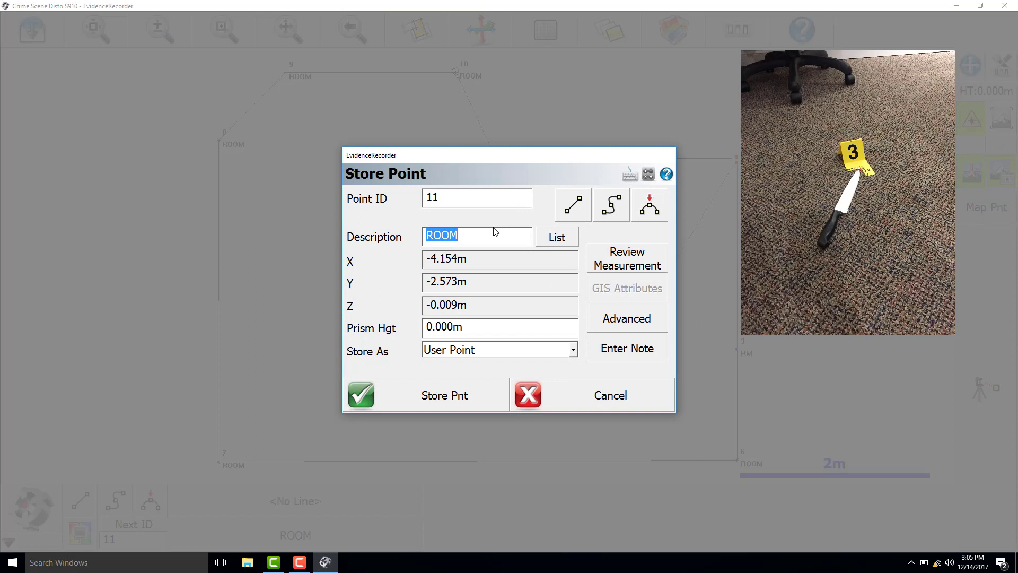
pyautogui.write('EVD')
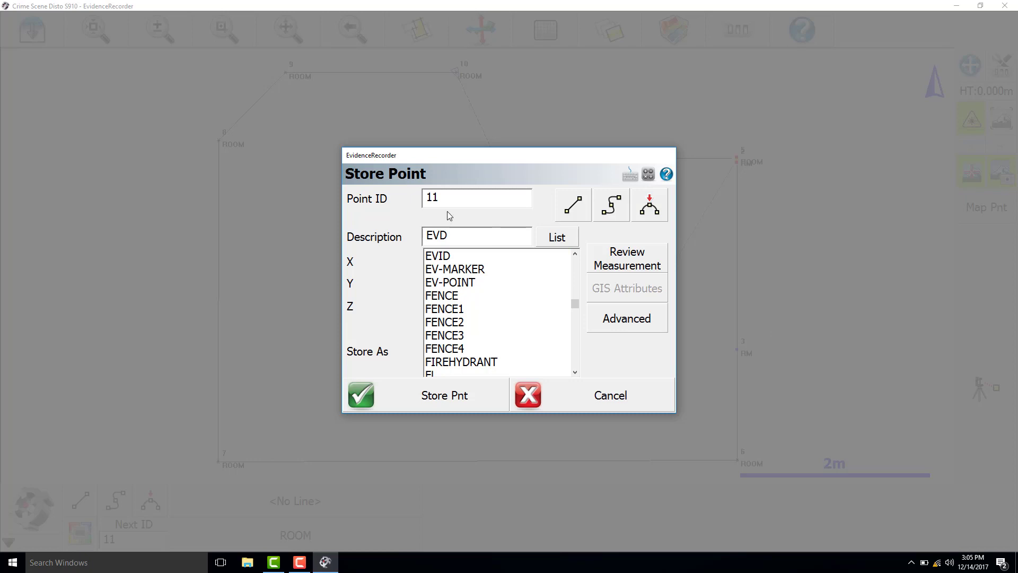
pyautogui.click(448, 259)
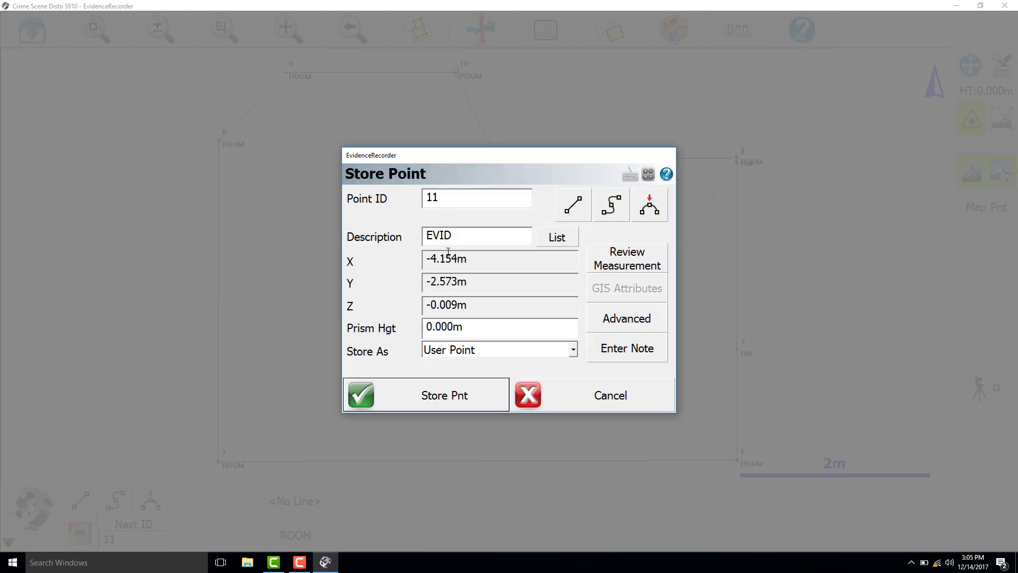
pyautogui.click(633, 350)
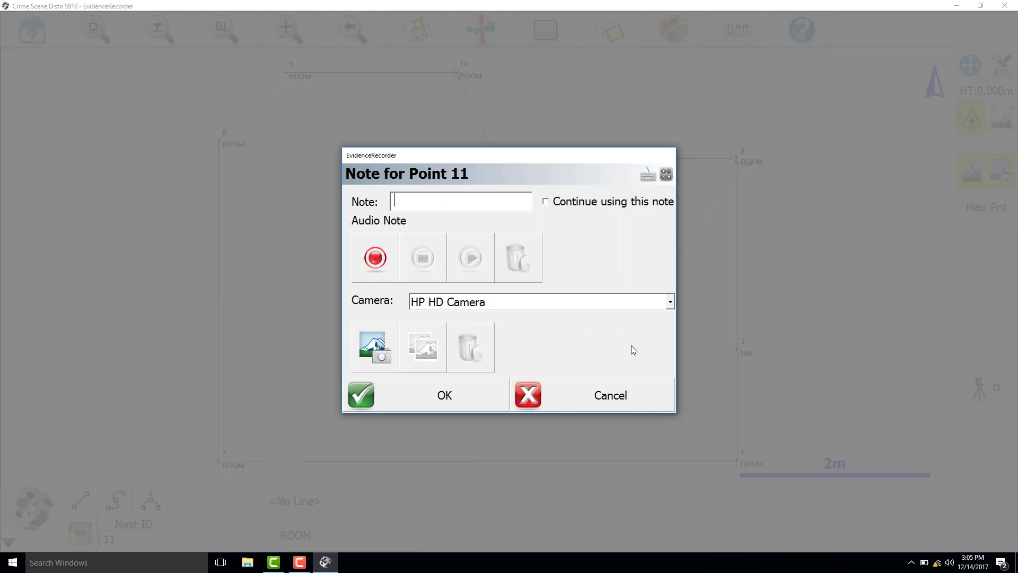
pyautogui.write('ev3 knife tip')
pyautogui.click(471, 406)
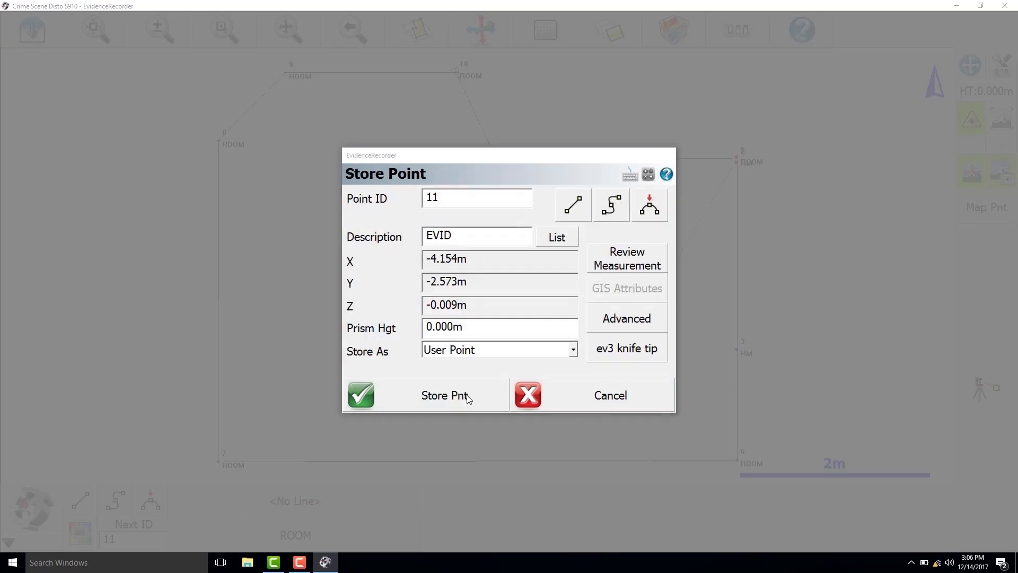
pyautogui.click(466, 398)
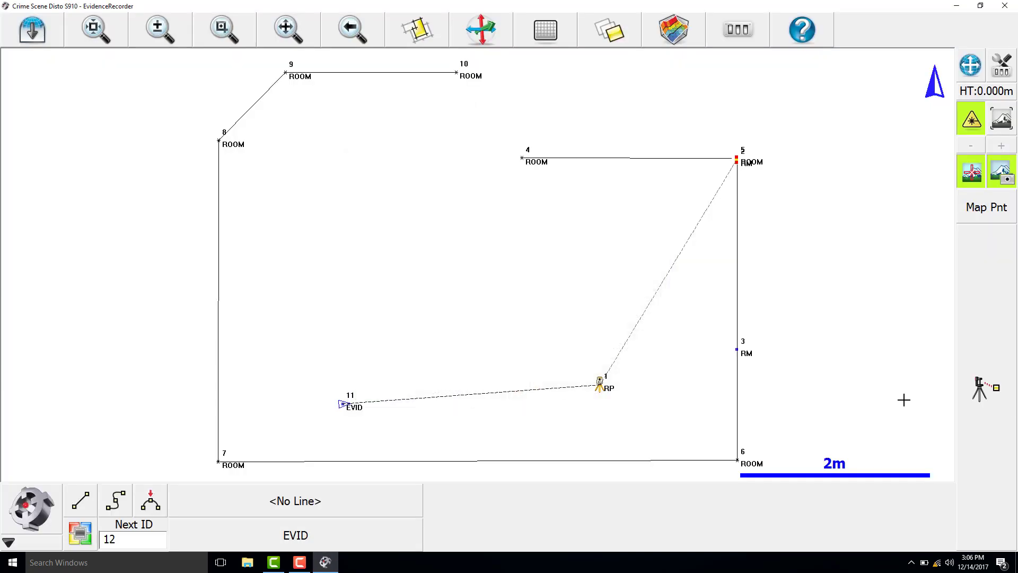
# Step: Measure the knife handle and store it as an EVID point with the note "ev3 knife handle"
pyautogui.click(965, 454)
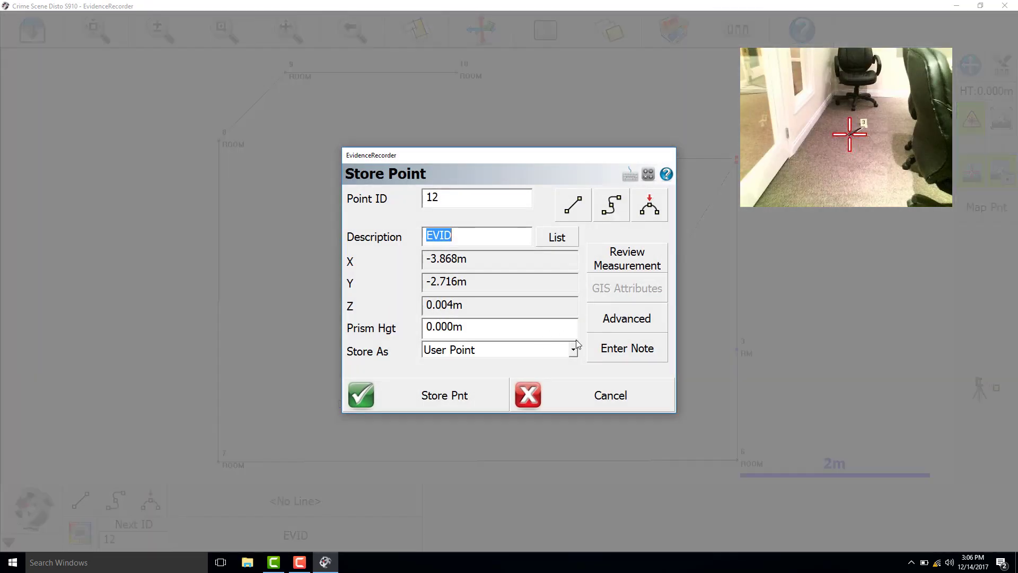
pyautogui.click(617, 352)
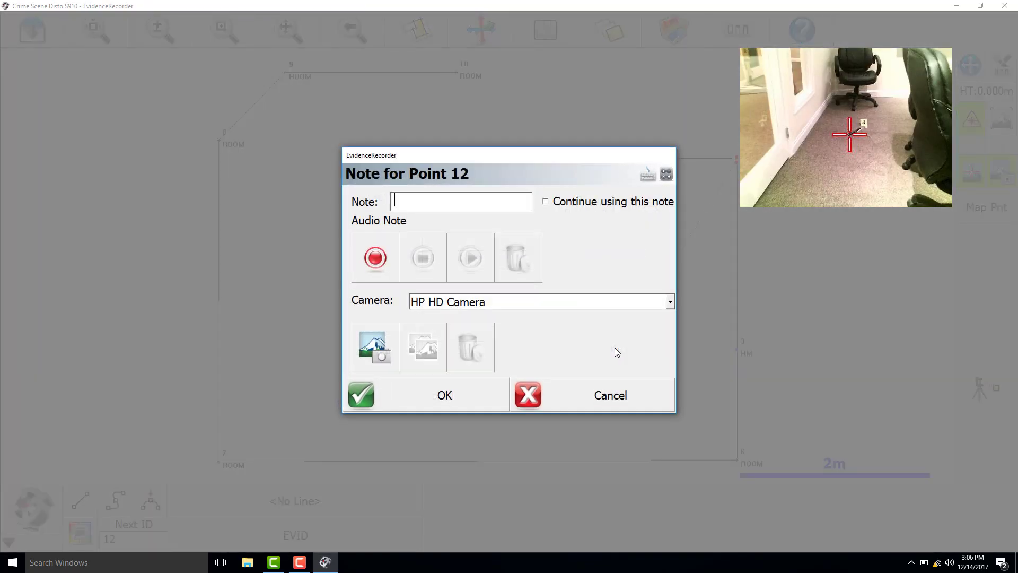
pyautogui.write('ev3 knife handle')
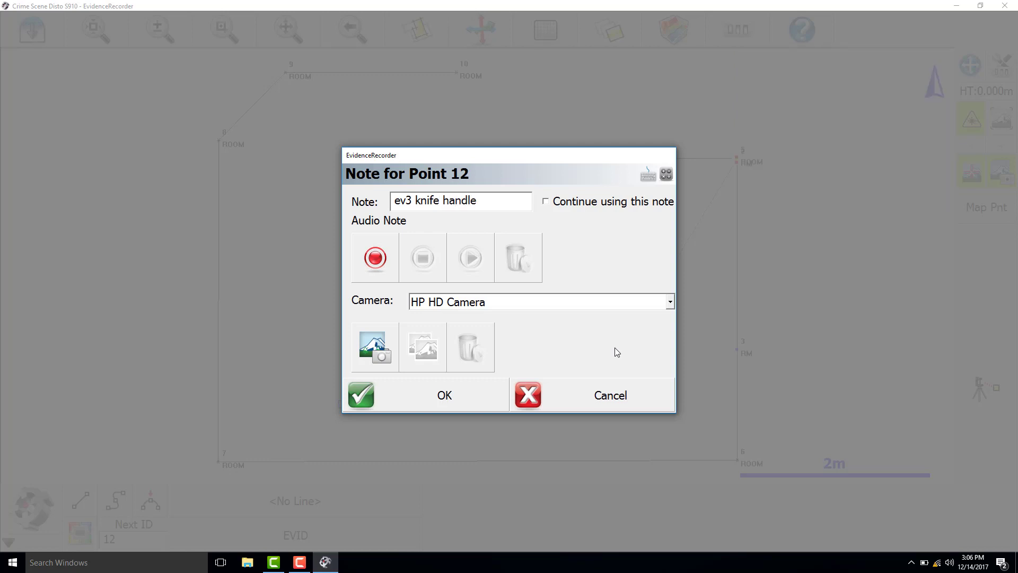
pyautogui.click(465, 403)
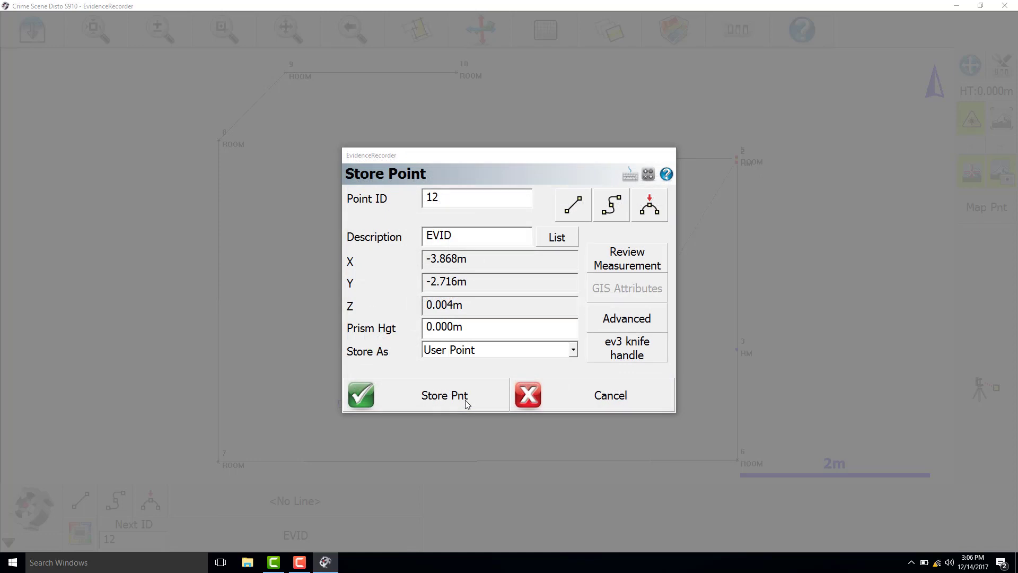
pyautogui.click(467, 404)
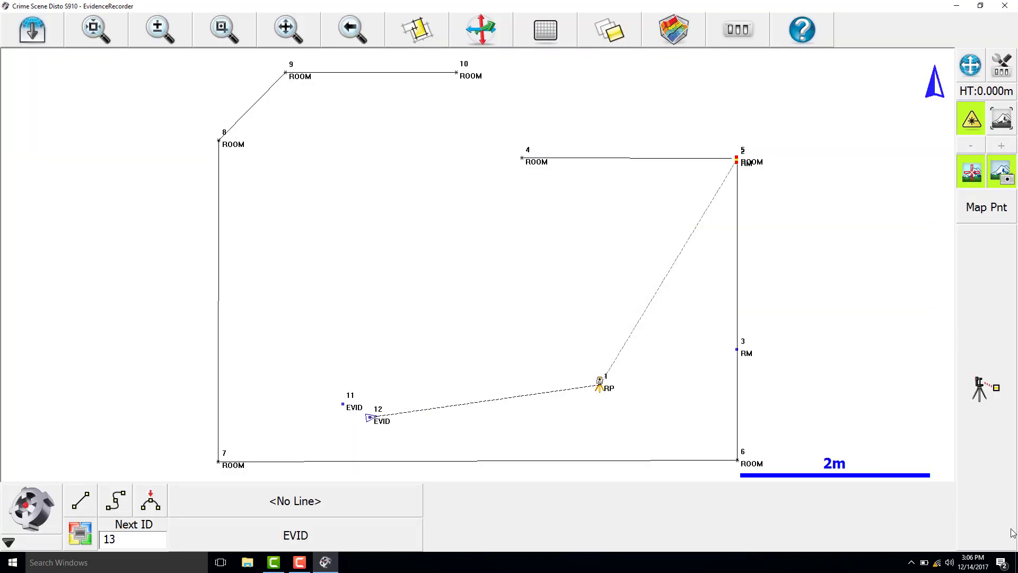
# Step: Measure the wallet at evidence marker 1 and store it as an EVID point with the note "ev1 wallet"
pyautogui.click(992, 491)
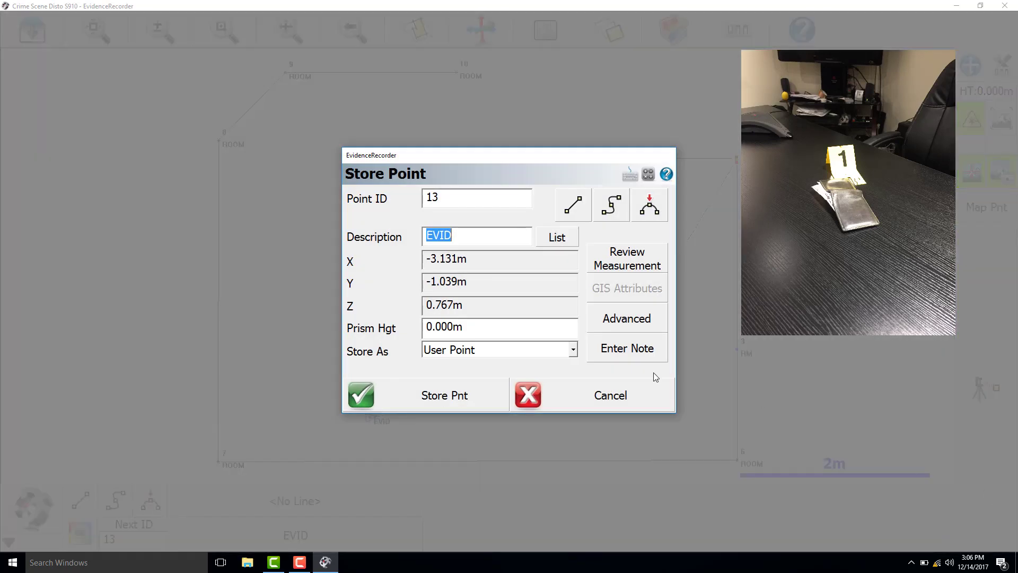
pyautogui.click(638, 351)
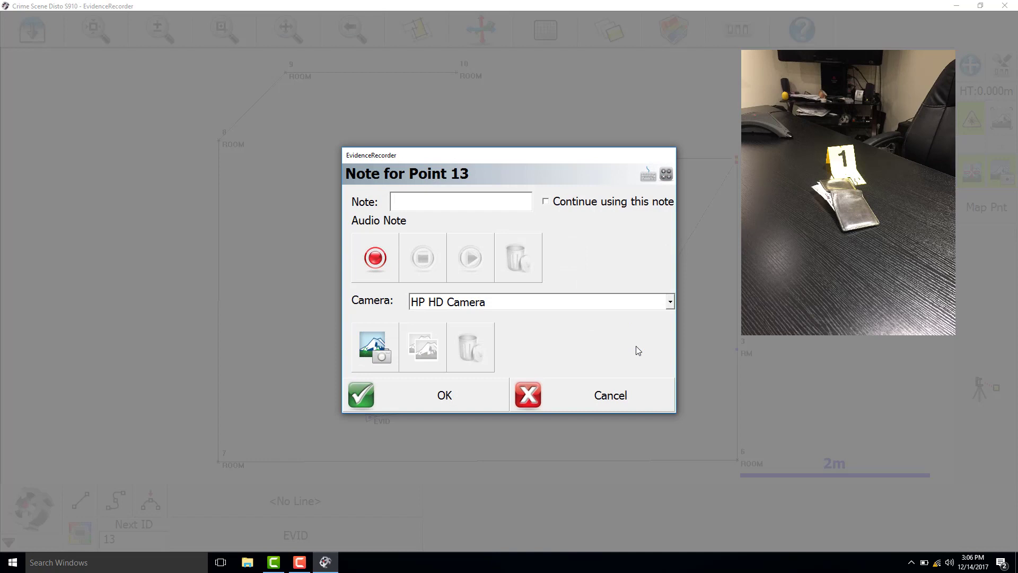
pyautogui.write('ev1 wallet')
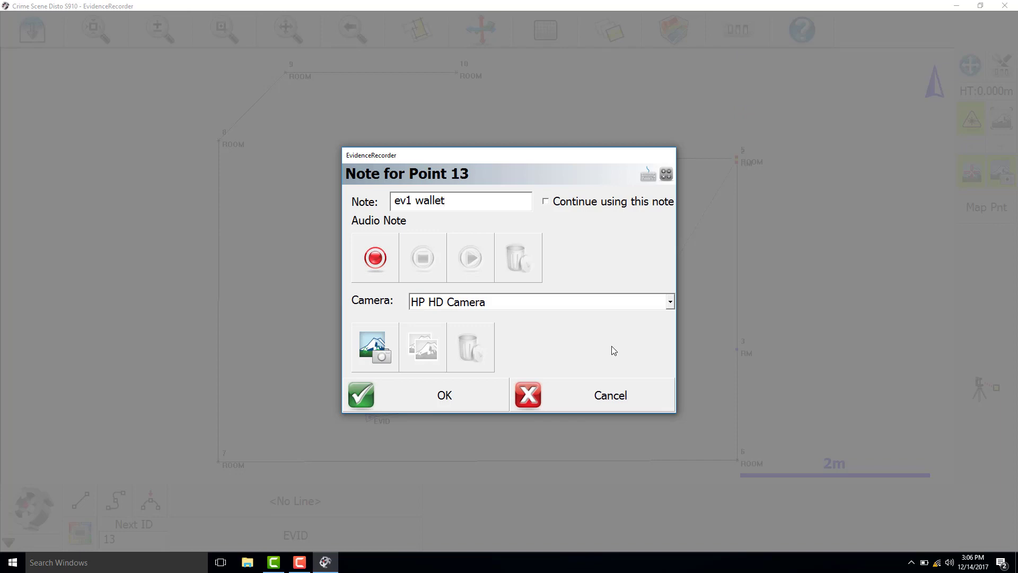
pyautogui.click(462, 400)
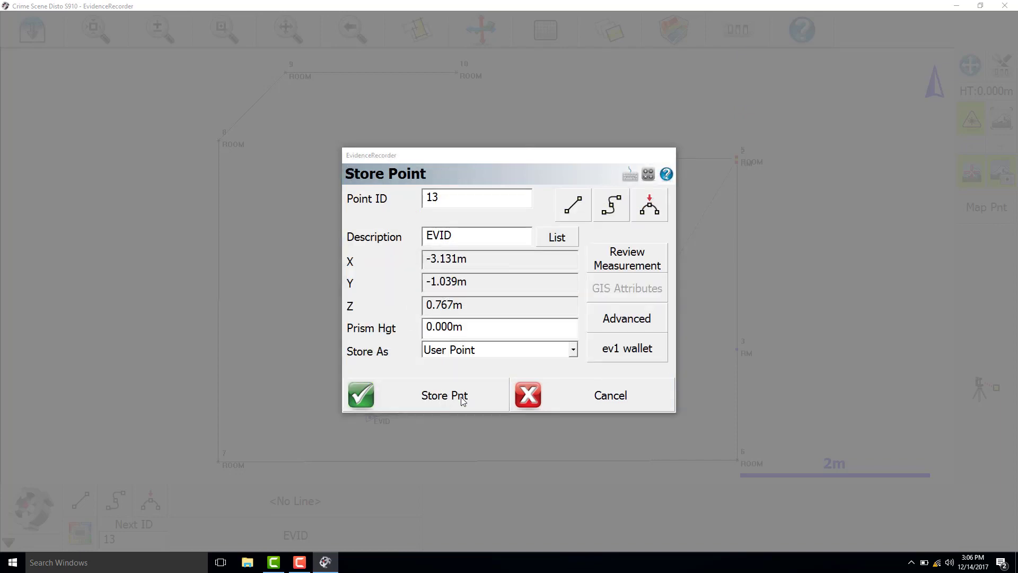
pyautogui.click(433, 398)
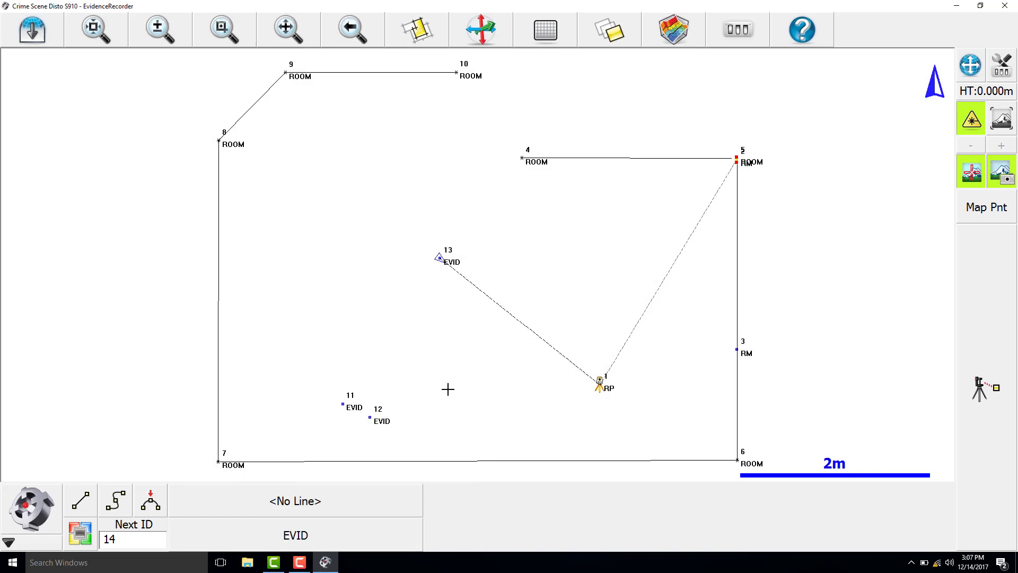
# Step: Set the foresight target height to 1.300 m
pyautogui.click(993, 91)
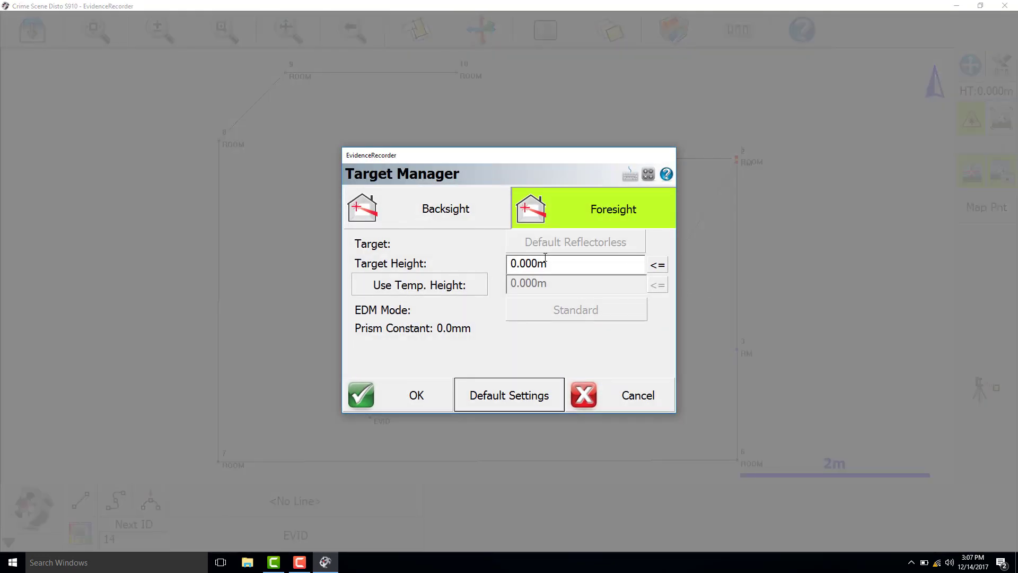
pyautogui.moveTo(557, 263); pyautogui.dragTo(487, 272)
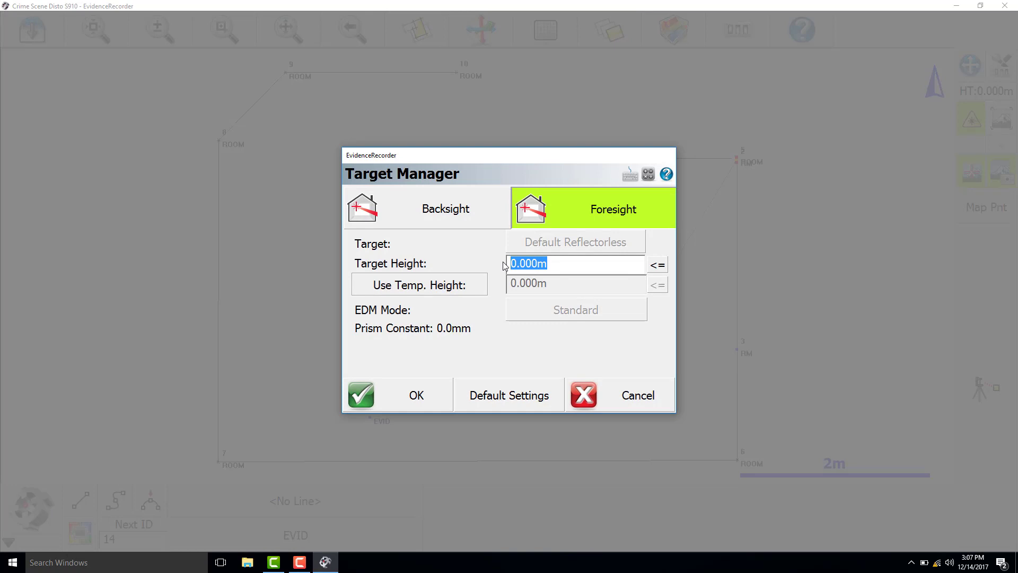
pyautogui.write('1.3')
pyautogui.click(407, 403)
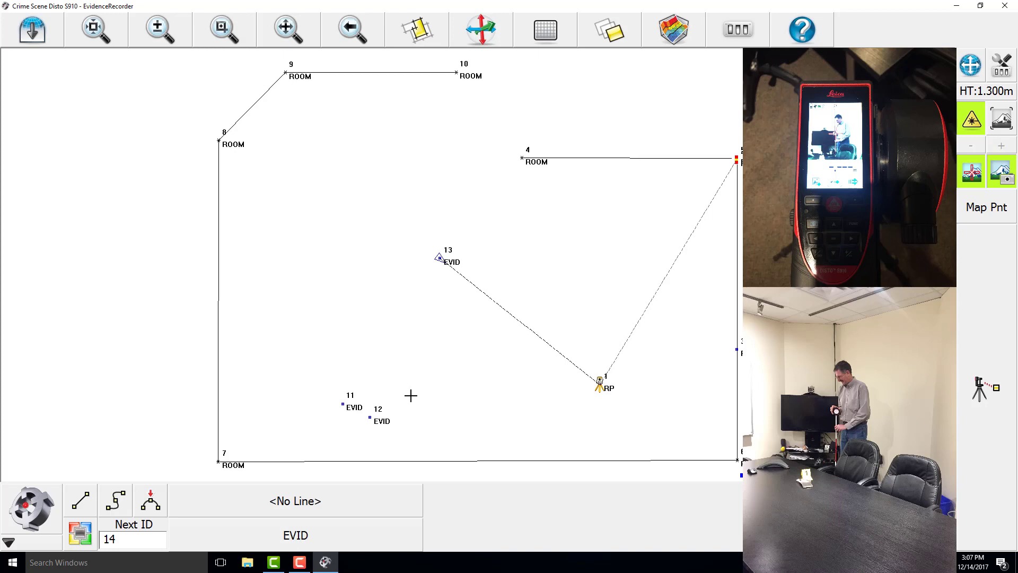
# Step: Measure the keys at evidence marker 2 and store them as an EVID point with the note "ev2 keys"
pyautogui.click(1004, 457)
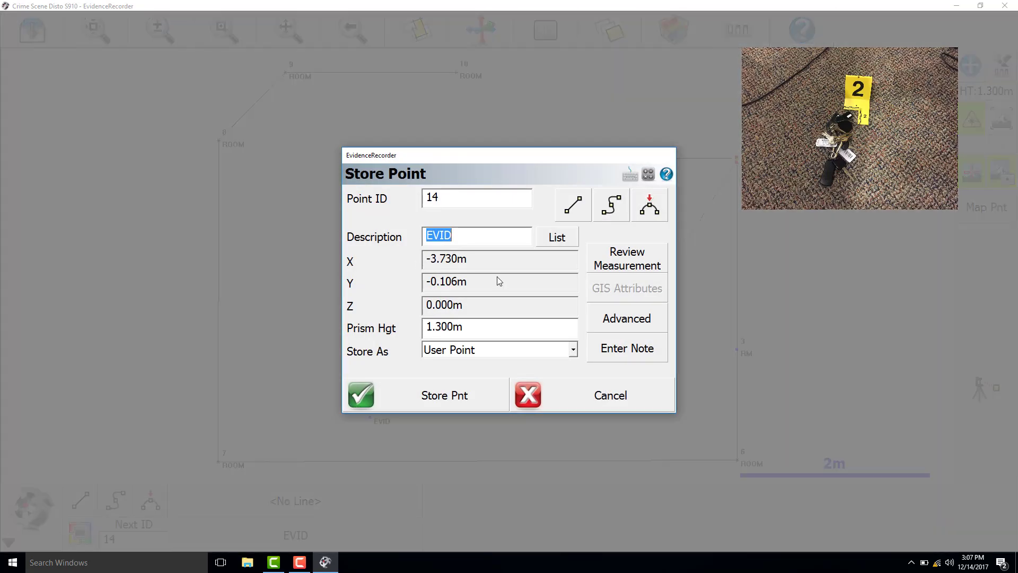
pyautogui.click(632, 354)
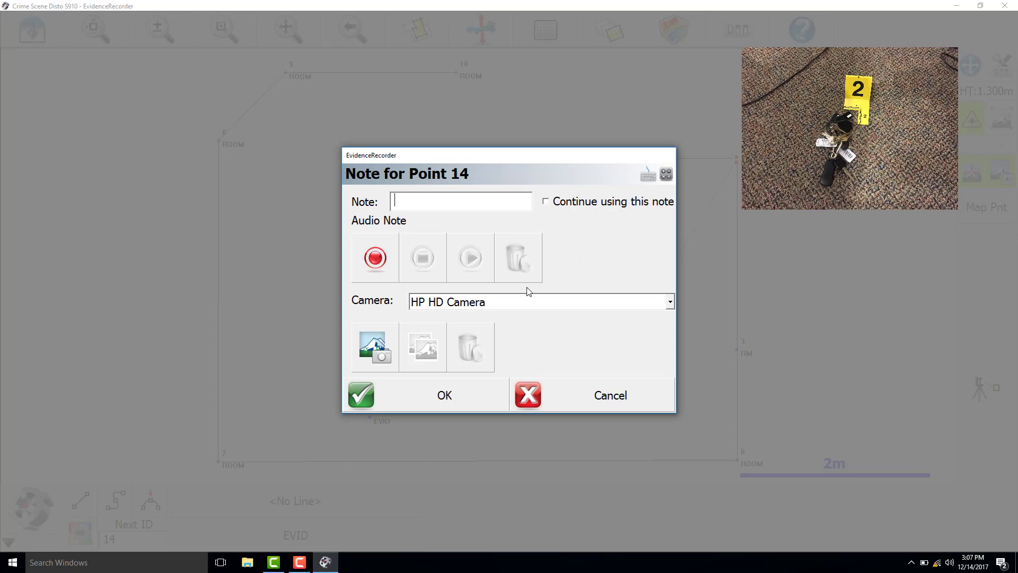
pyautogui.write('ev2')
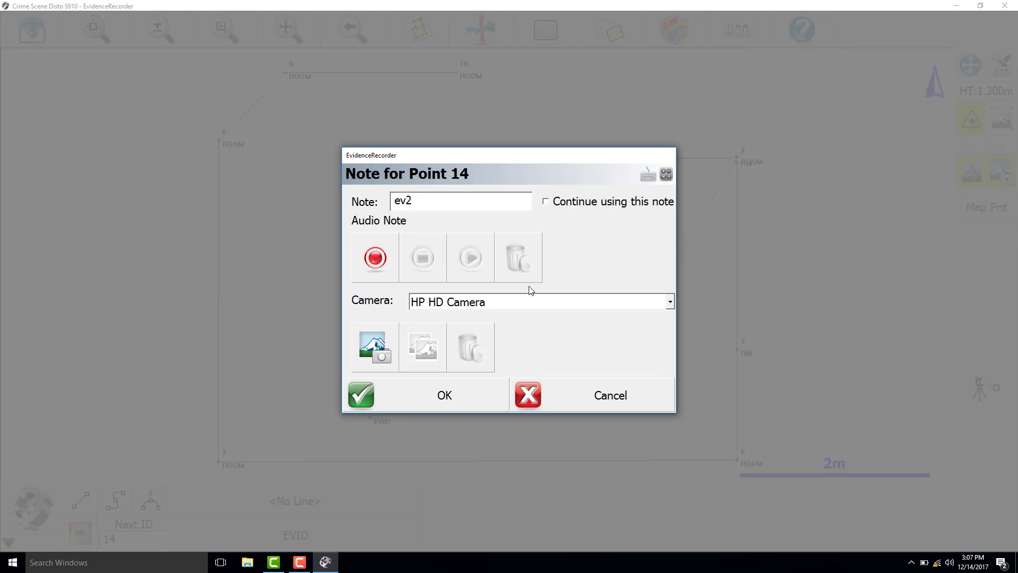
pyautogui.write(' keys')
pyautogui.click(451, 401)
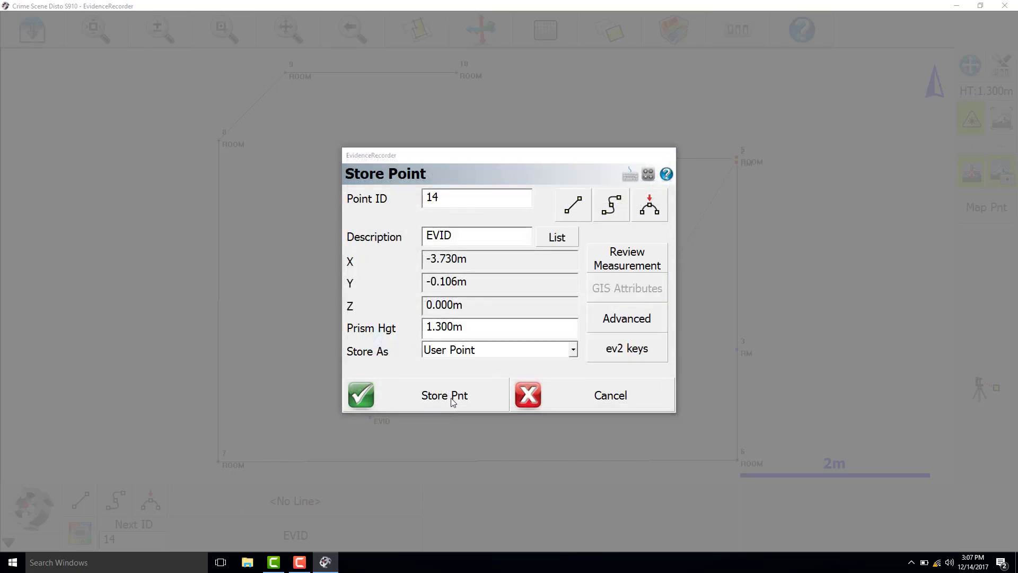
pyautogui.click(464, 399)
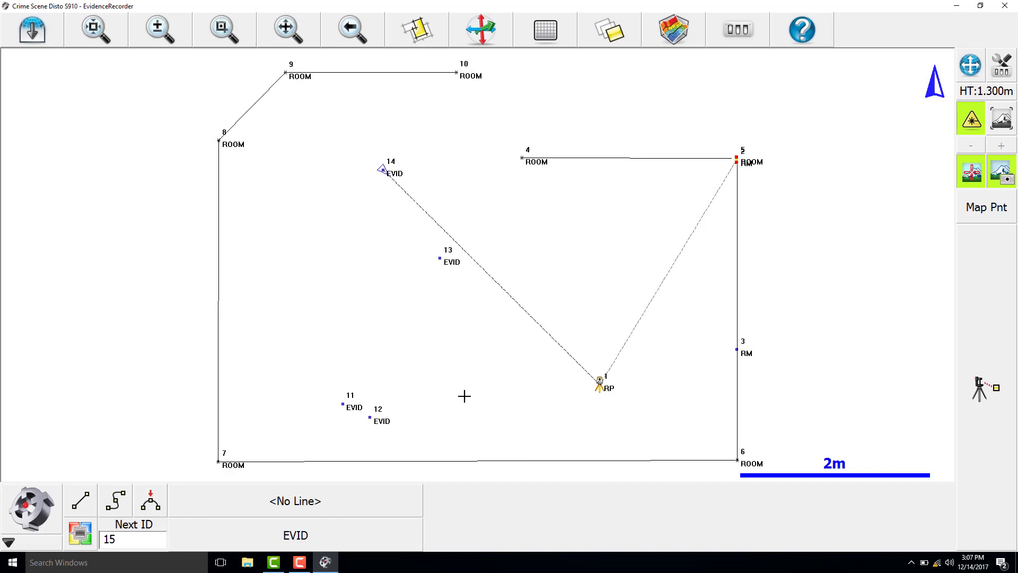
# Step: Reset the foresight target height to 0.000 m
pyautogui.click(984, 91)
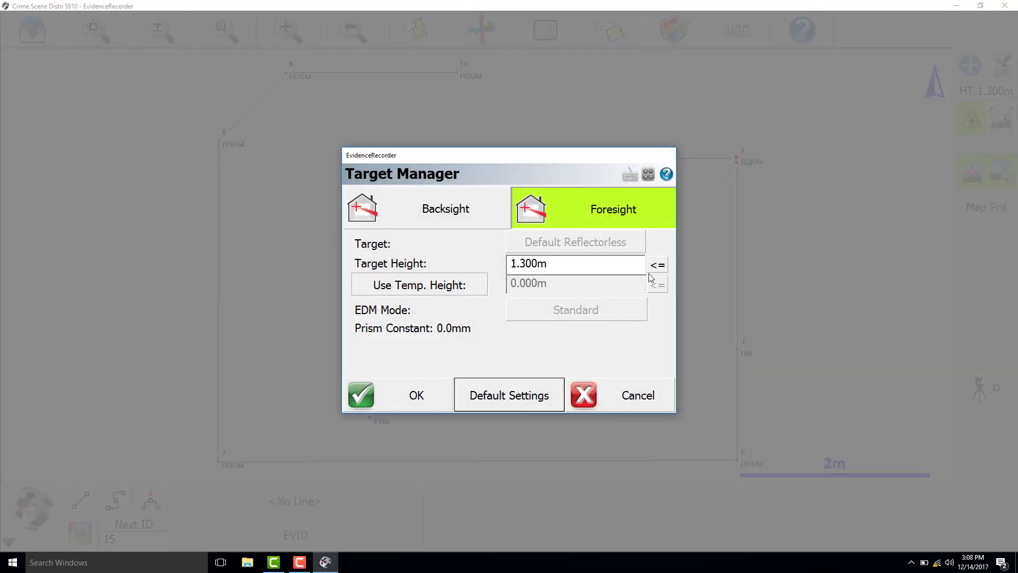
pyautogui.click(656, 267)
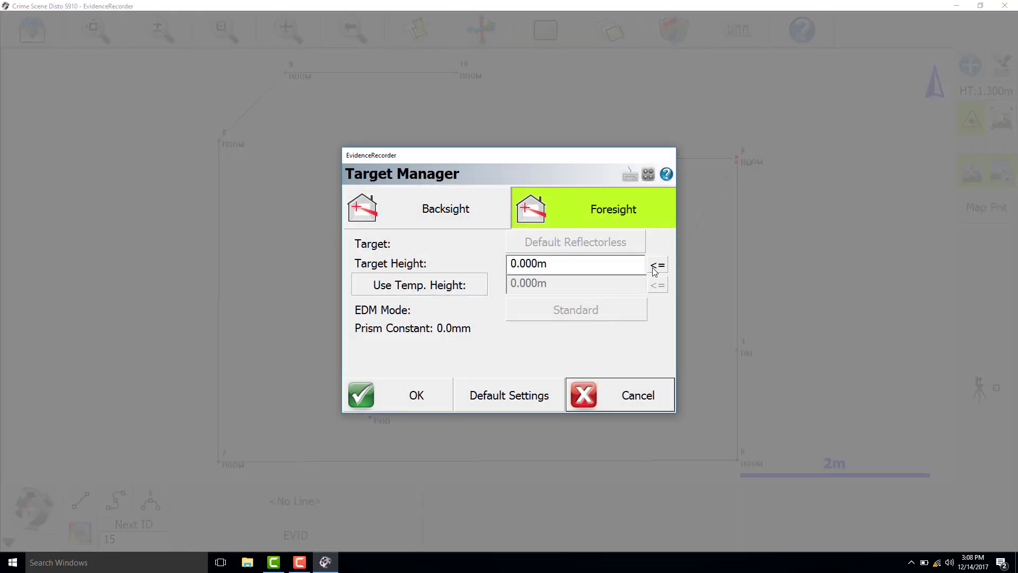
pyautogui.click(409, 406)
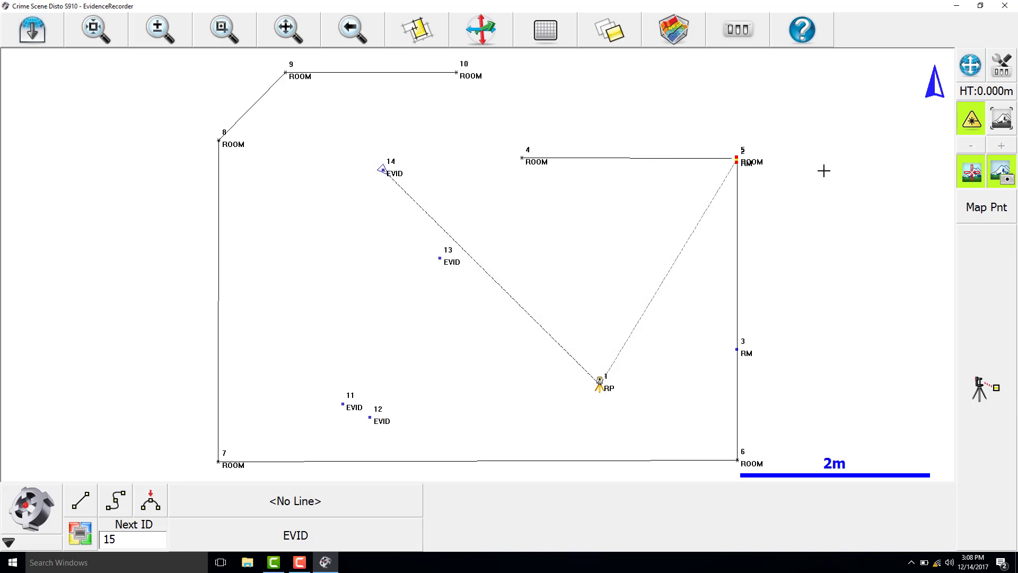
# Step: Measure the wall target near the room's southwest corner and store it with the description RM1
pyautogui.click(983, 399)
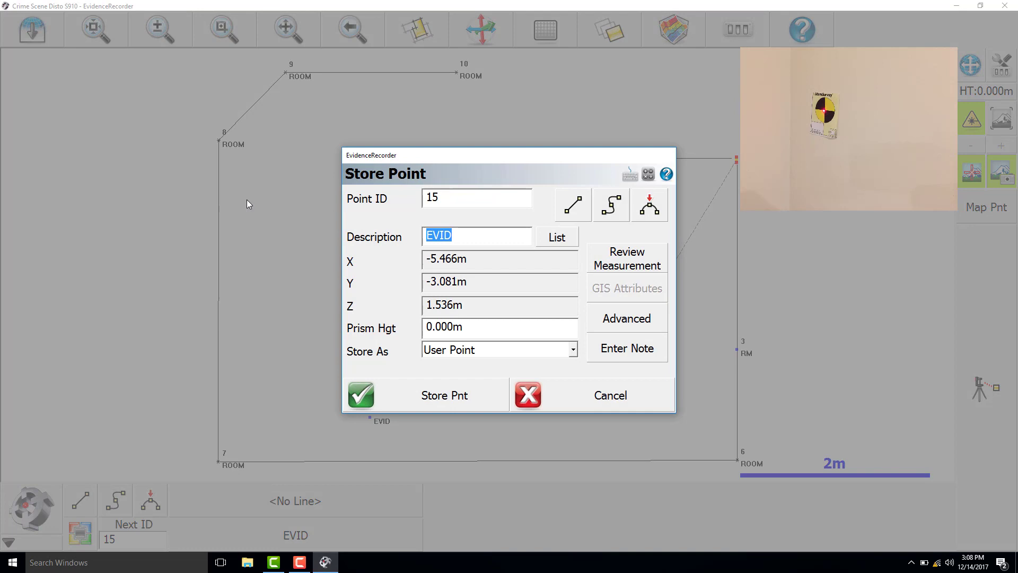
pyautogui.write('RM')
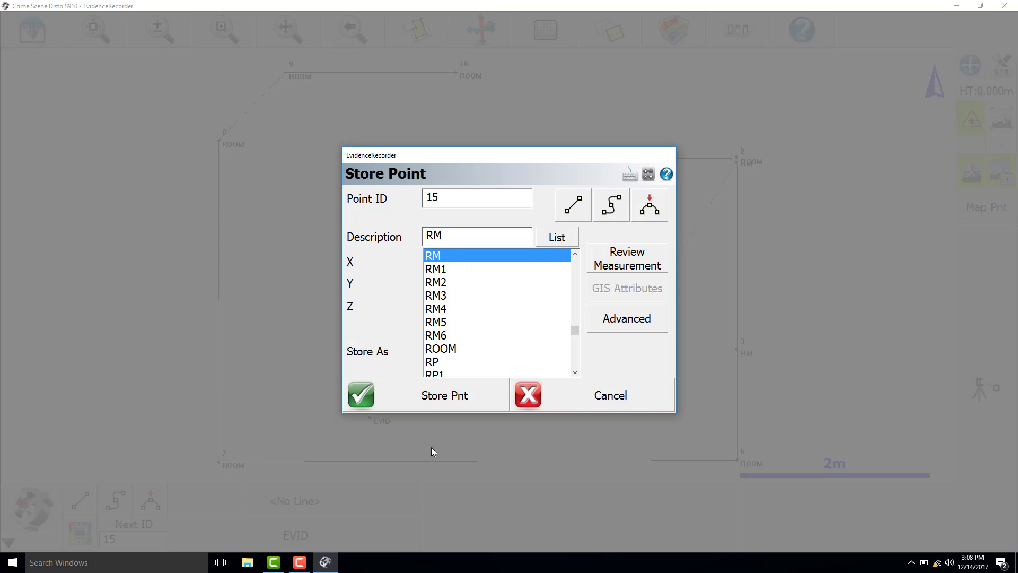
pyautogui.click(442, 269)
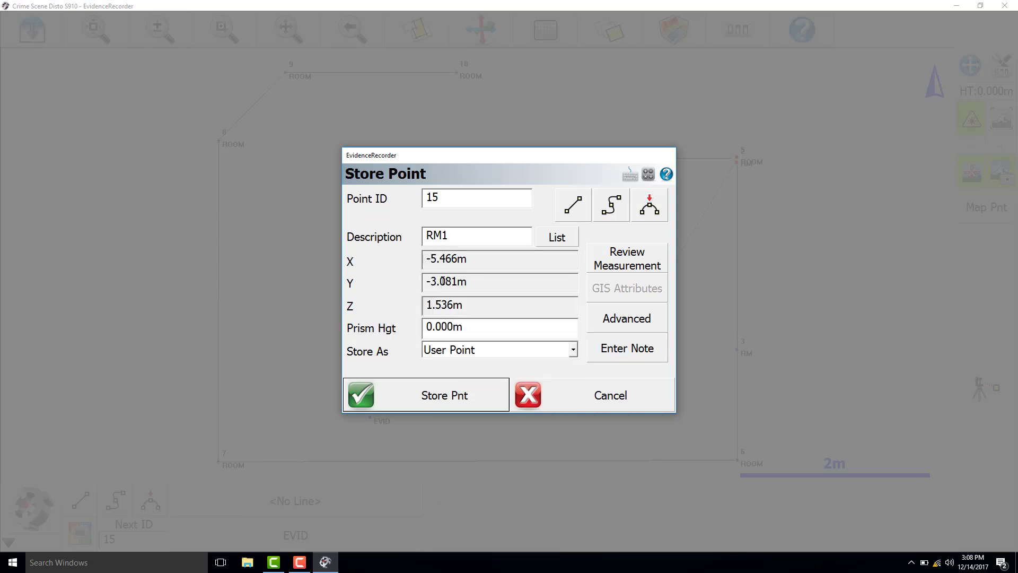
pyautogui.click(451, 406)
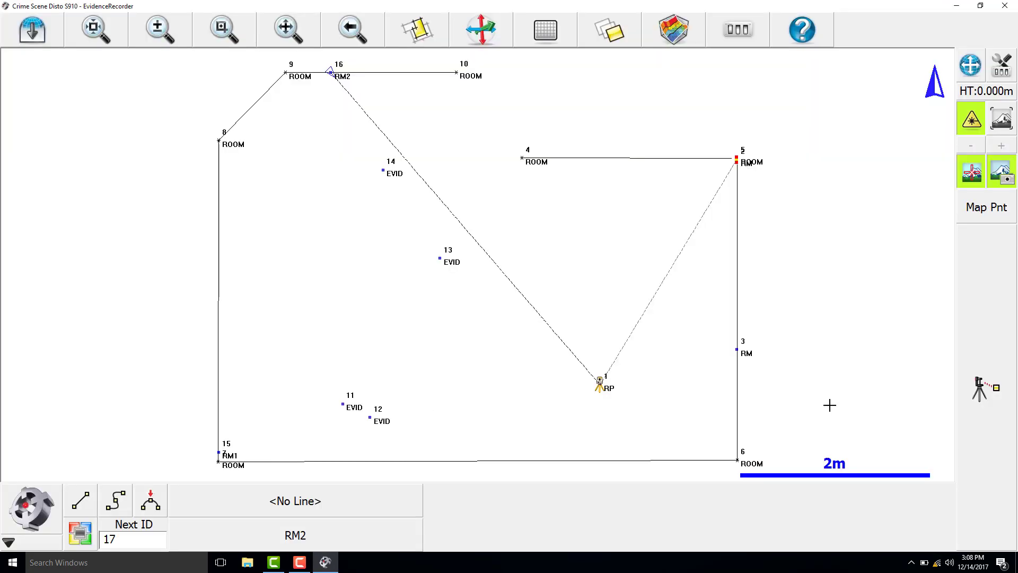
# Step: Measure the two wall targets on the room's east side and store them with the descriptions RM3 and RM4
pyautogui.click(985, 339)
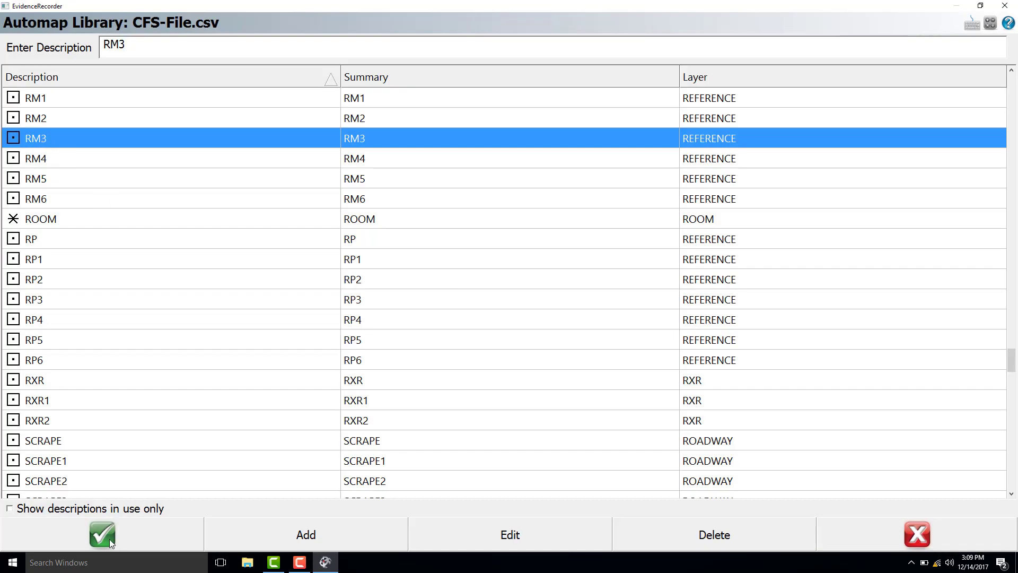
pyautogui.click(102, 535)
pyautogui.click(1000, 395)
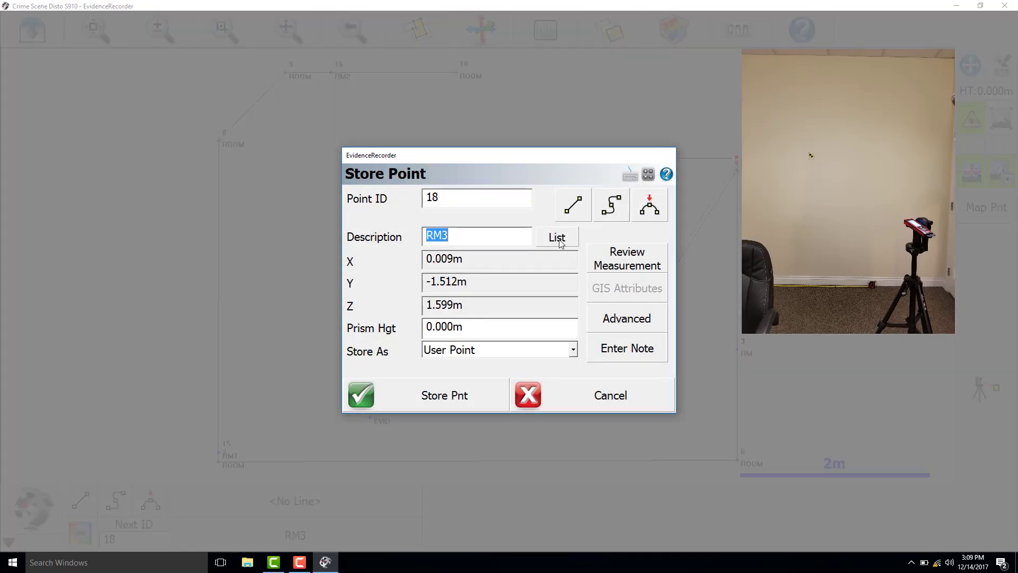
pyautogui.click(560, 242)
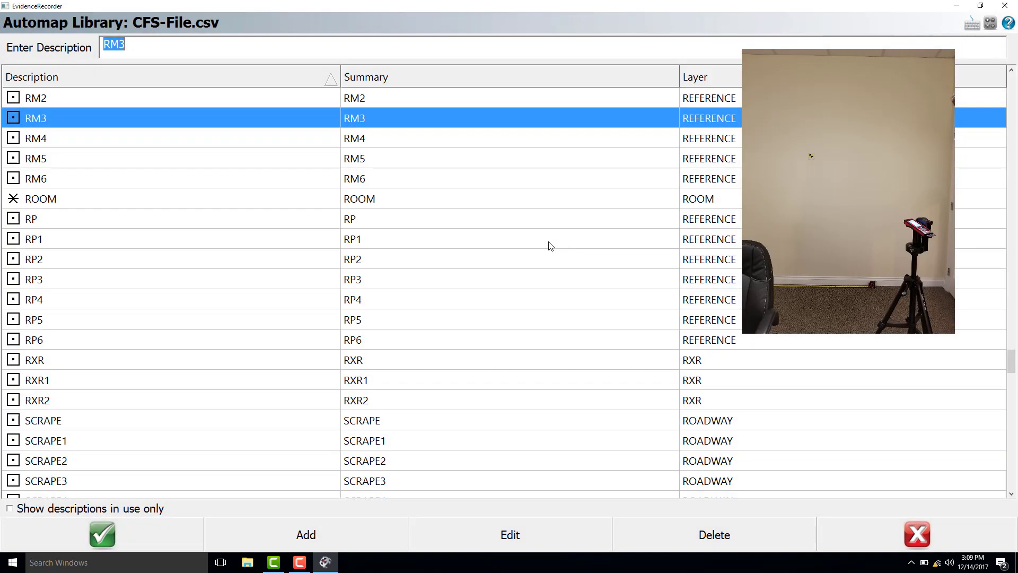
pyautogui.click(72, 139)
pyautogui.click(106, 528)
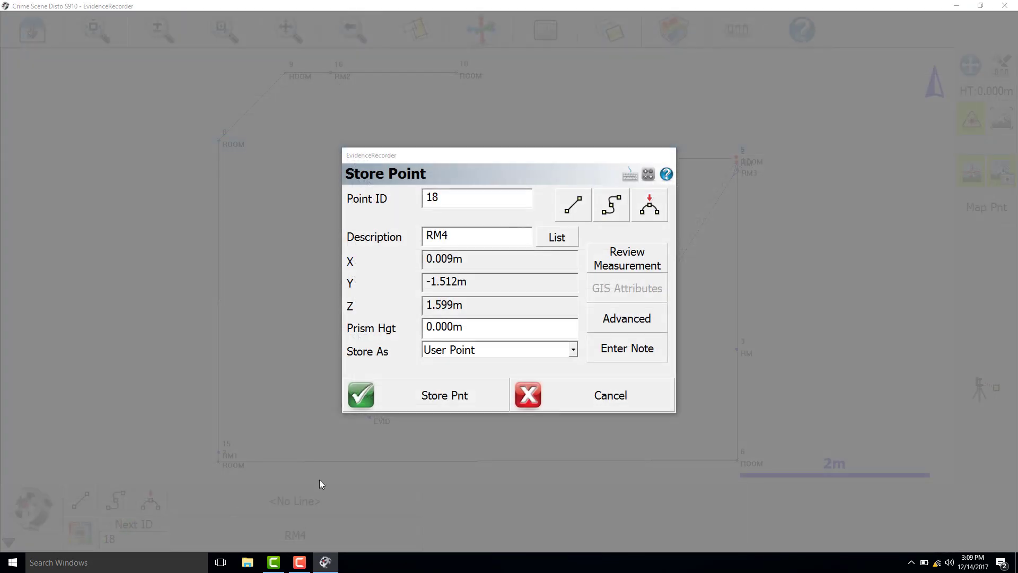
pyautogui.click(436, 406)
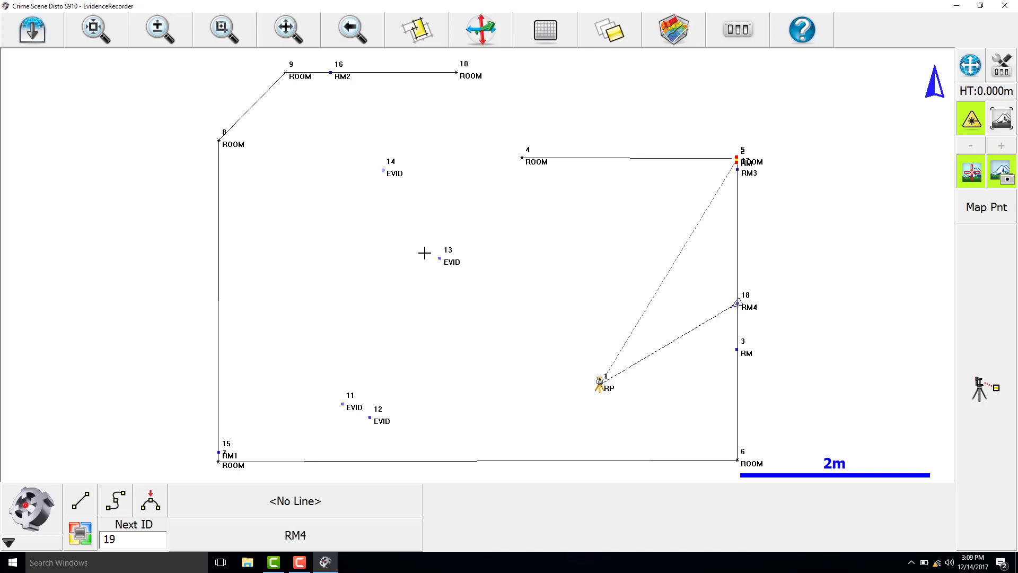
# Step: Measure the first table corner, start a line, and store it as TABLE, adding that description to the project automap file
pyautogui.click(999, 434)
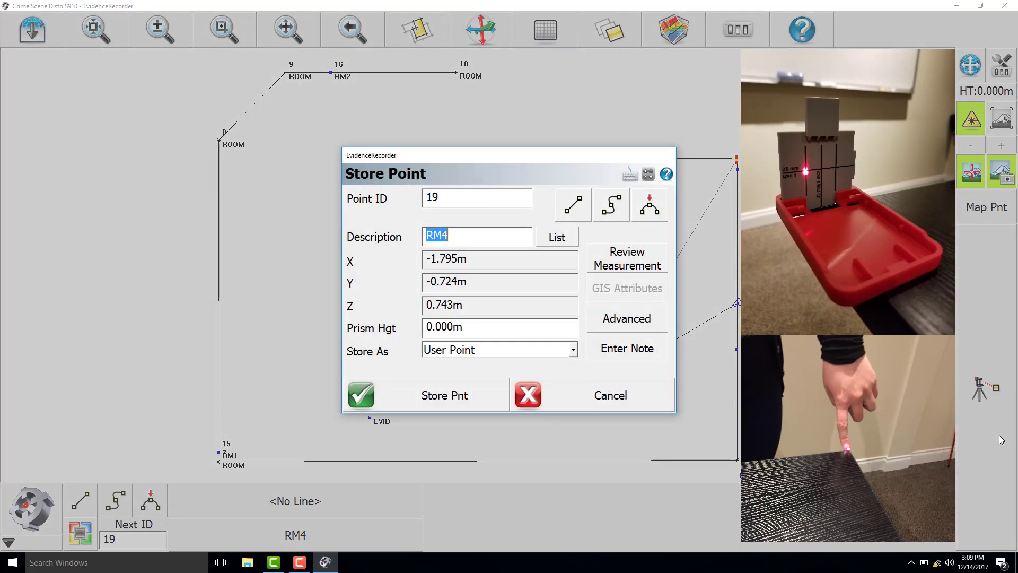
pyautogui.write('TA')
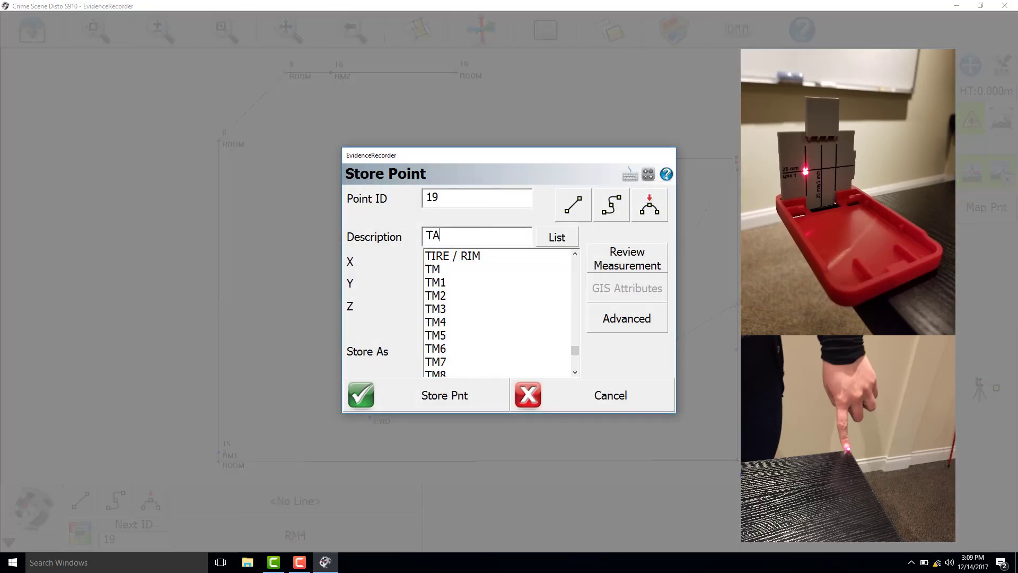
pyautogui.write('BLE')
pyautogui.click(574, 218)
pyautogui.click(458, 395)
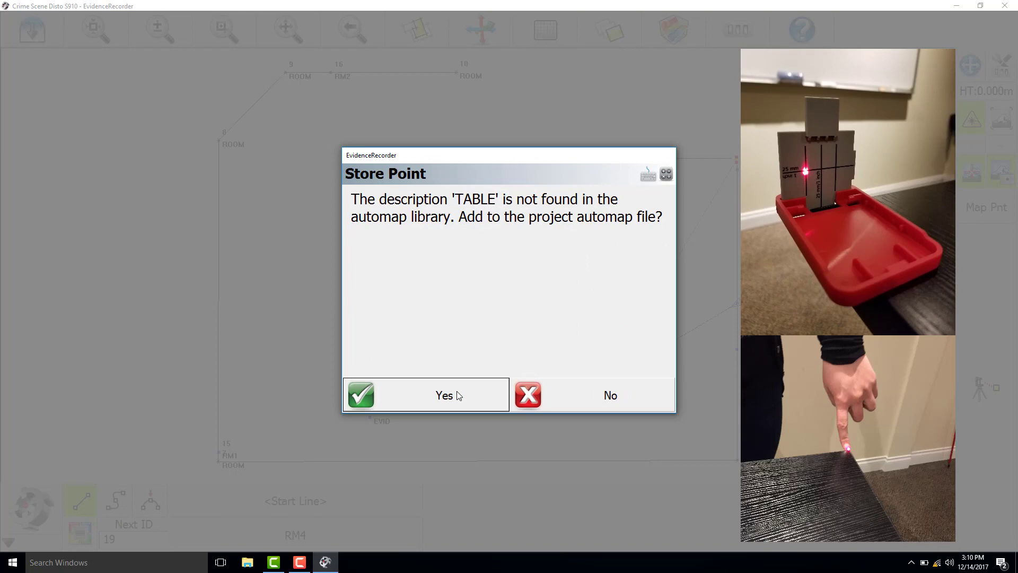
pyautogui.click(457, 395)
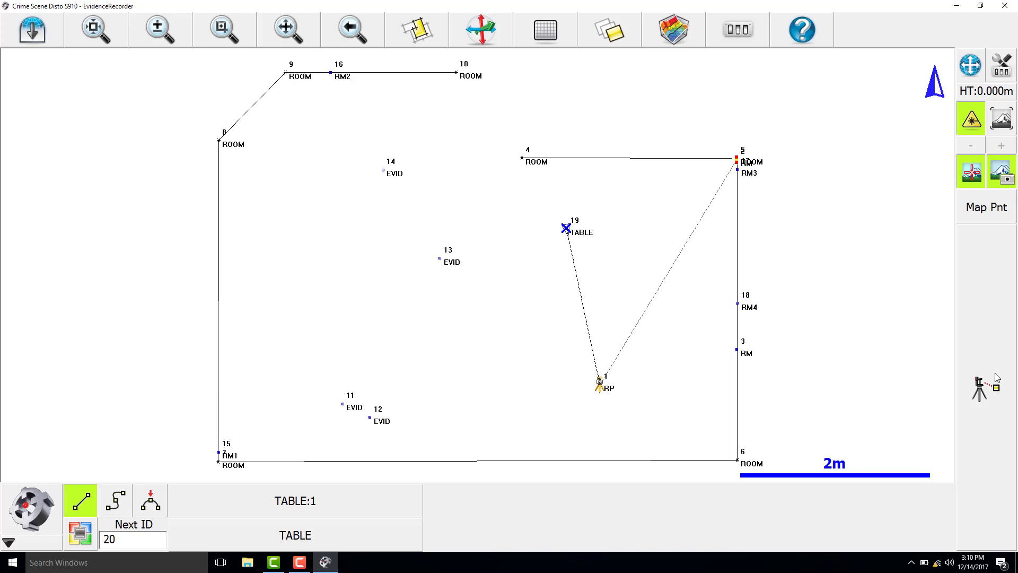
# Step: Measure the next two table corners, store them as TABLE points on the line, and end the line
pyautogui.click(986, 387)
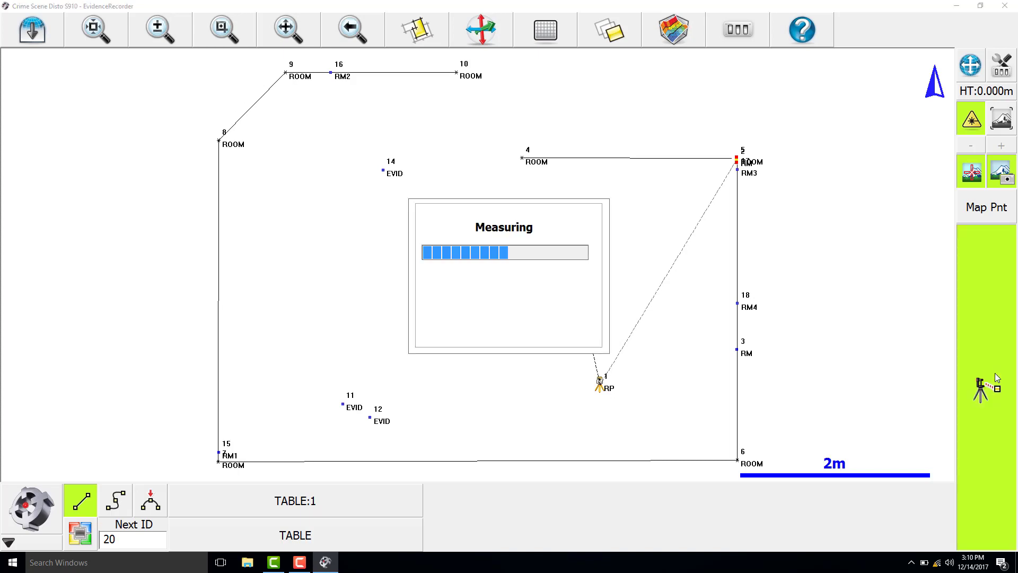
pyautogui.click(981, 306)
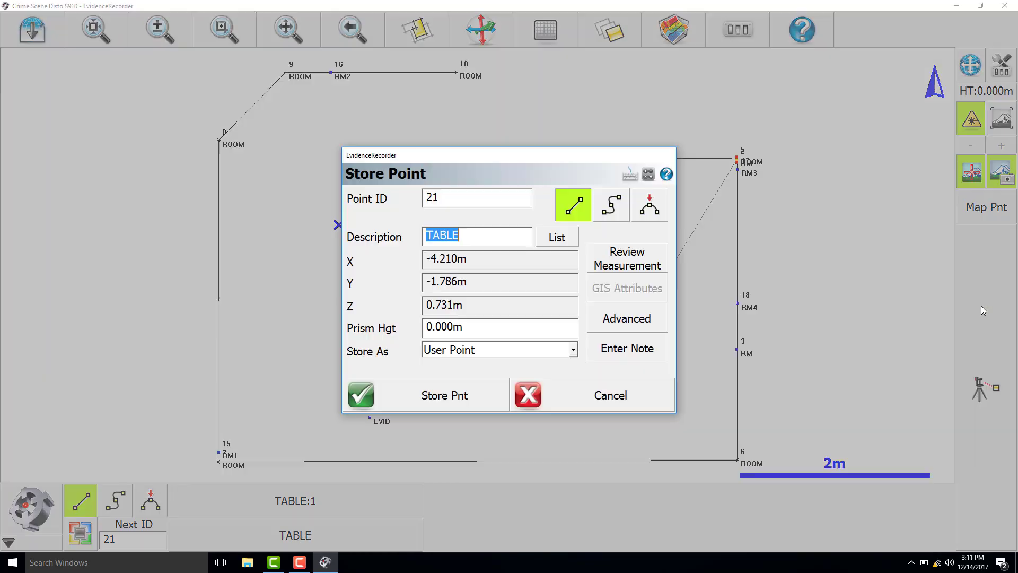
pyautogui.press('Escape')
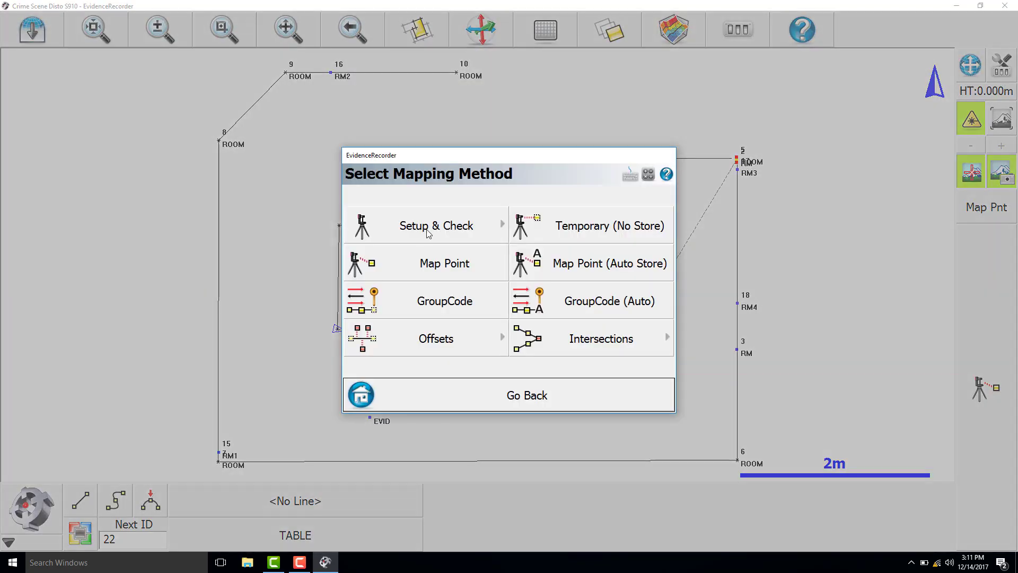
# Step: Check the instrument setup by re-measuring reference point 2 (RM), without storing the check measurement
pyautogui.click(476, 222)
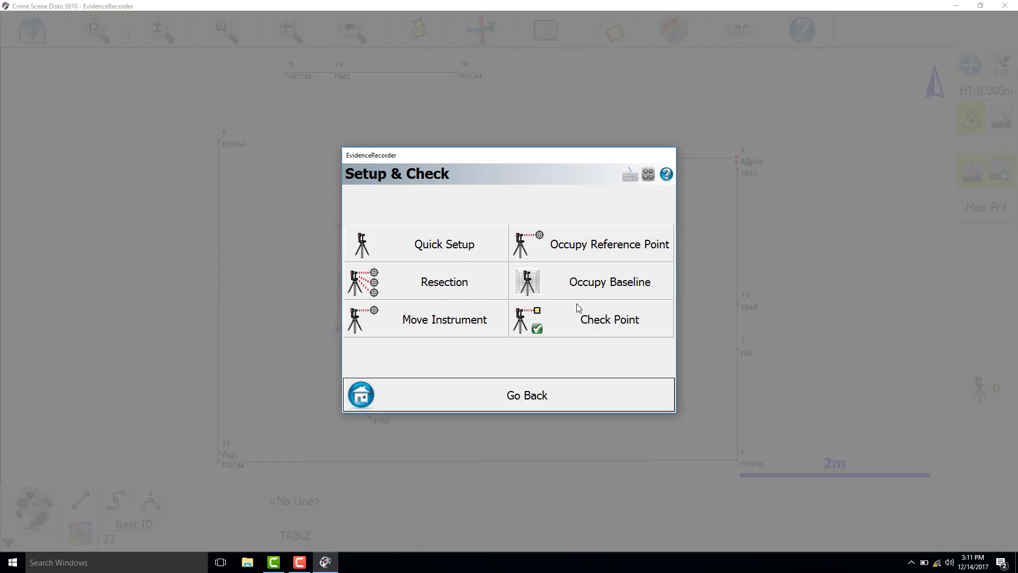
pyautogui.click(596, 328)
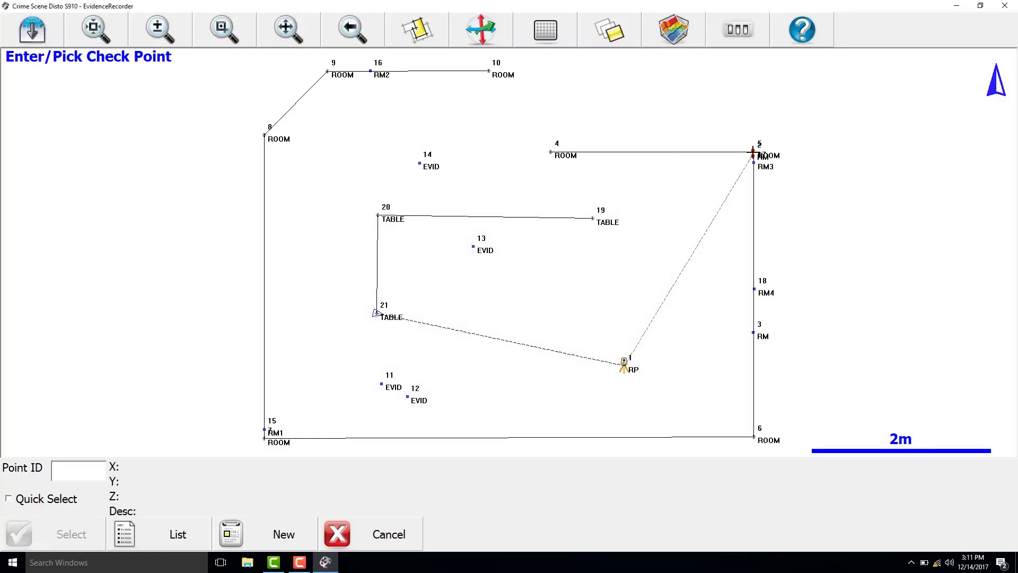
pyautogui.click(754, 154)
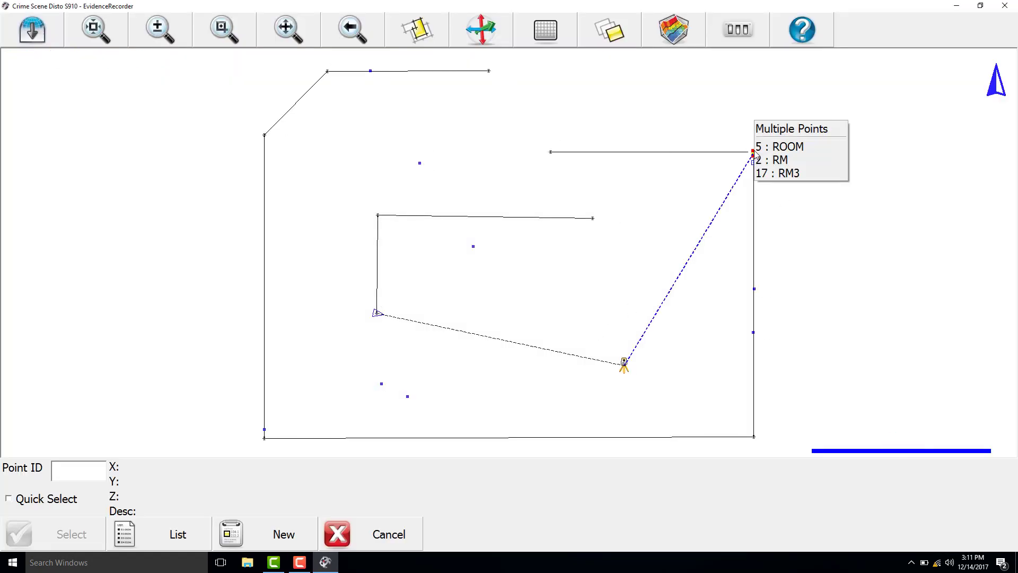
pyautogui.click(806, 161)
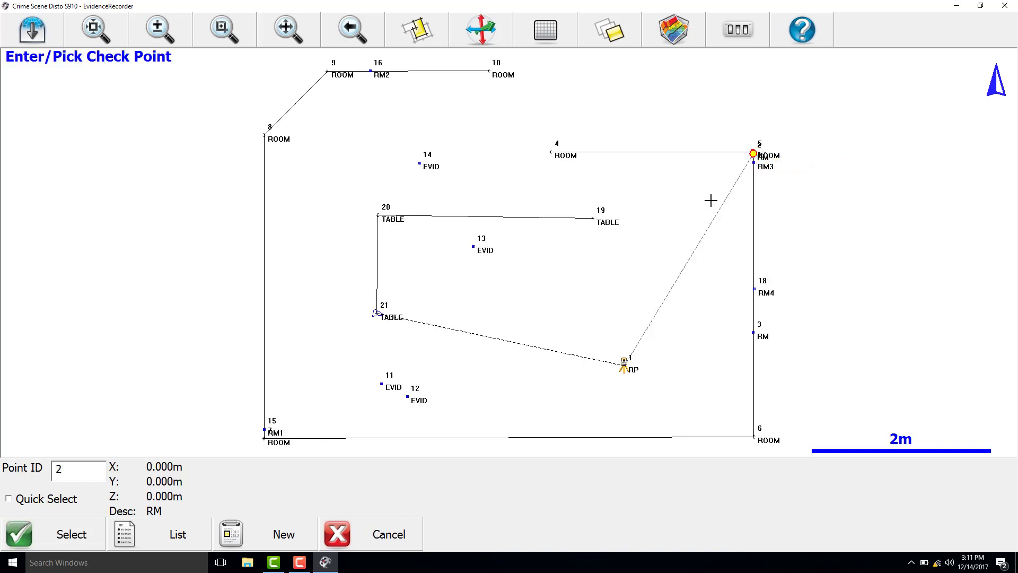
pyautogui.click(41, 545)
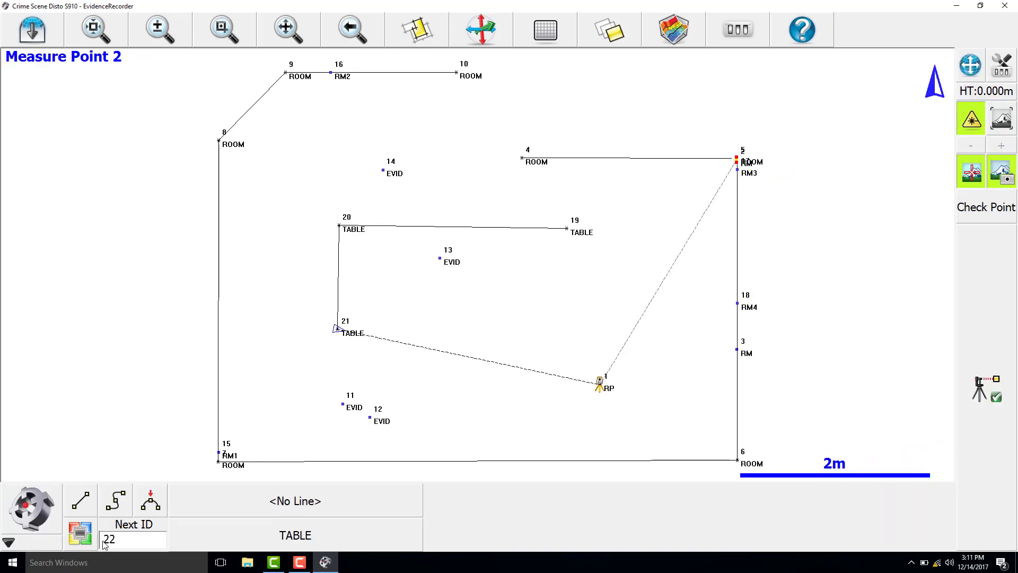
pyautogui.click(1000, 495)
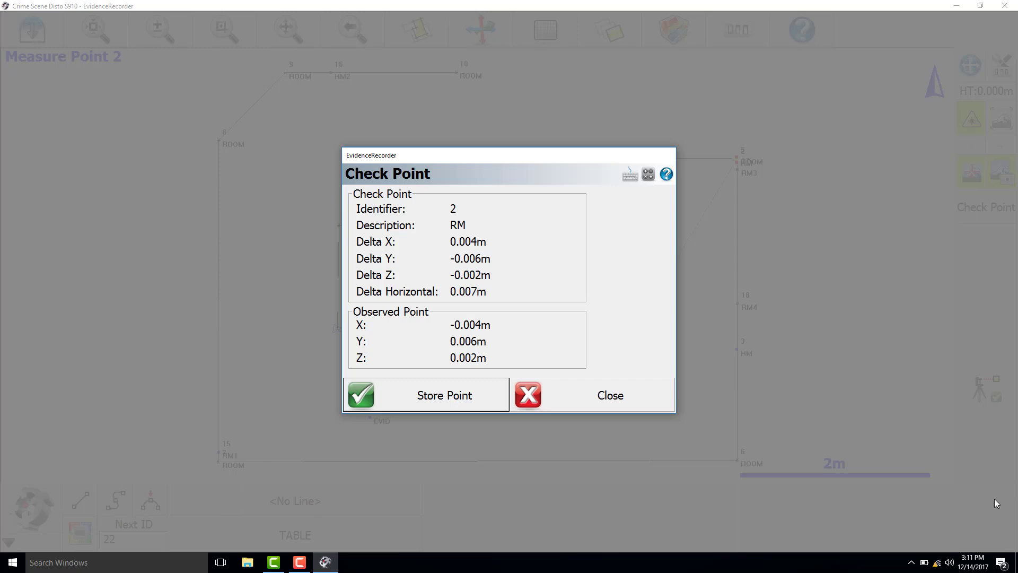
pyautogui.click(600, 396)
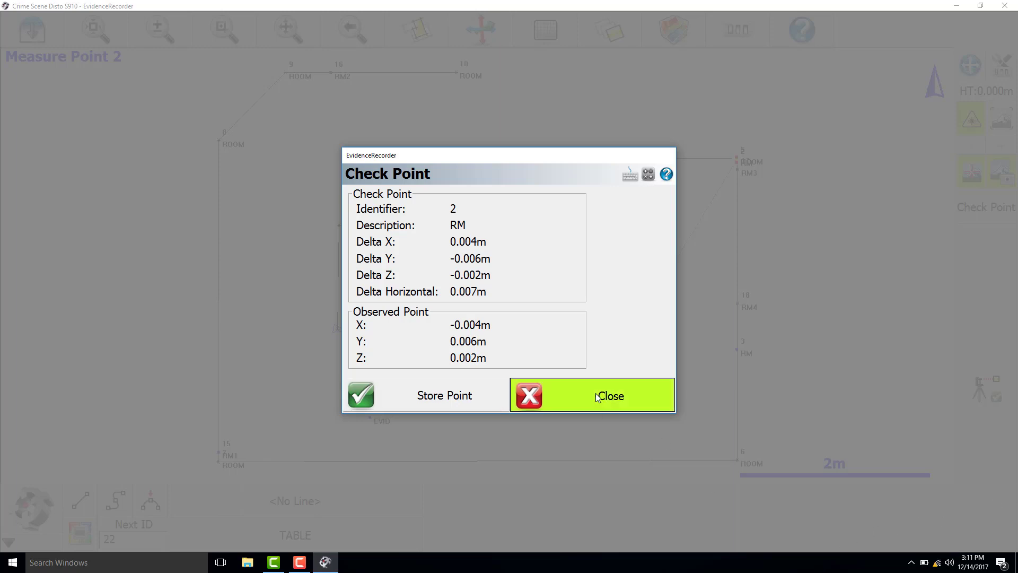
pyautogui.click(389, 535)
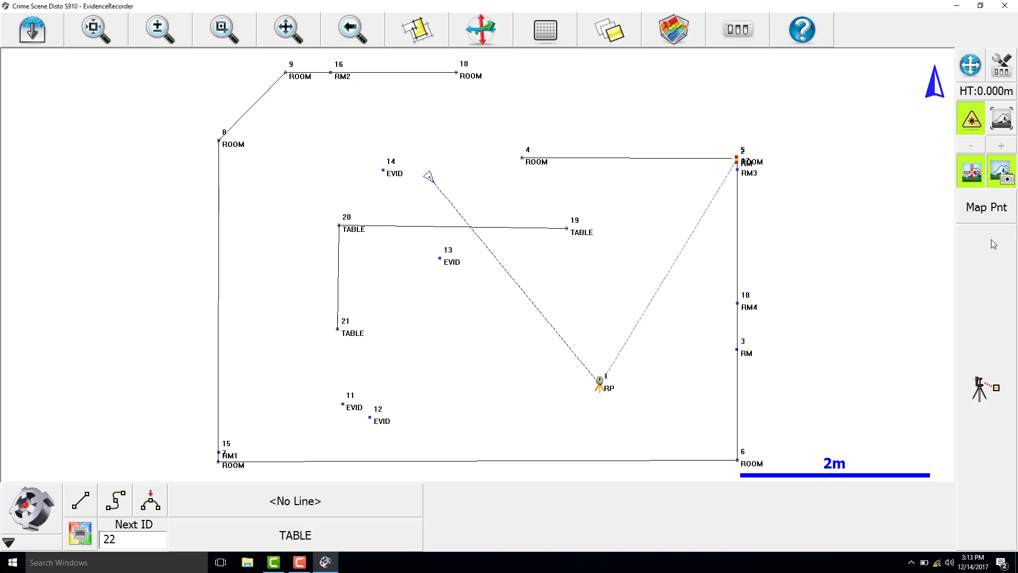
# Step: Start a resection for the new instrument position and measure point 16 (RM2) as the first observed point
pyautogui.click(995, 208)
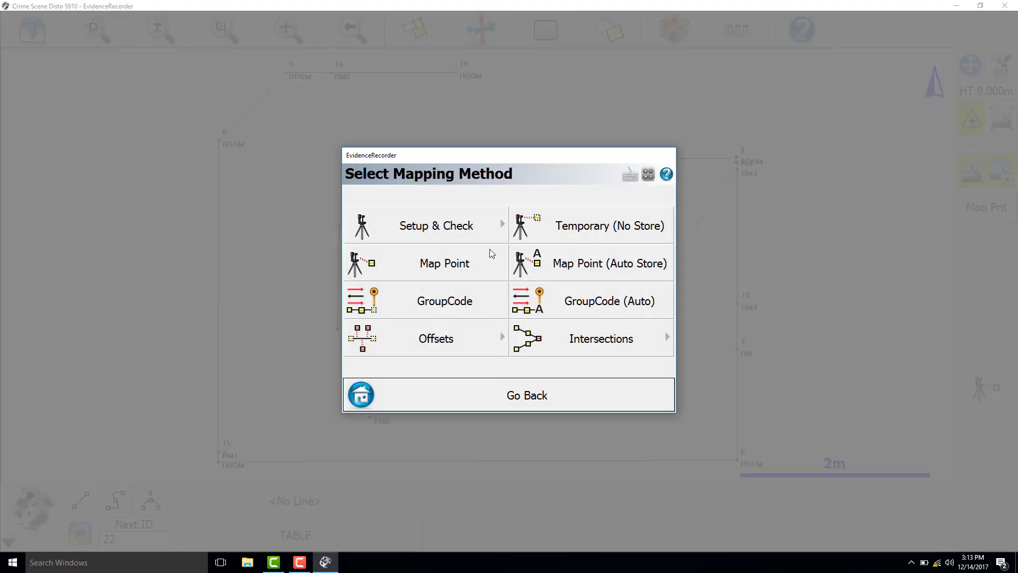
pyautogui.click(485, 229)
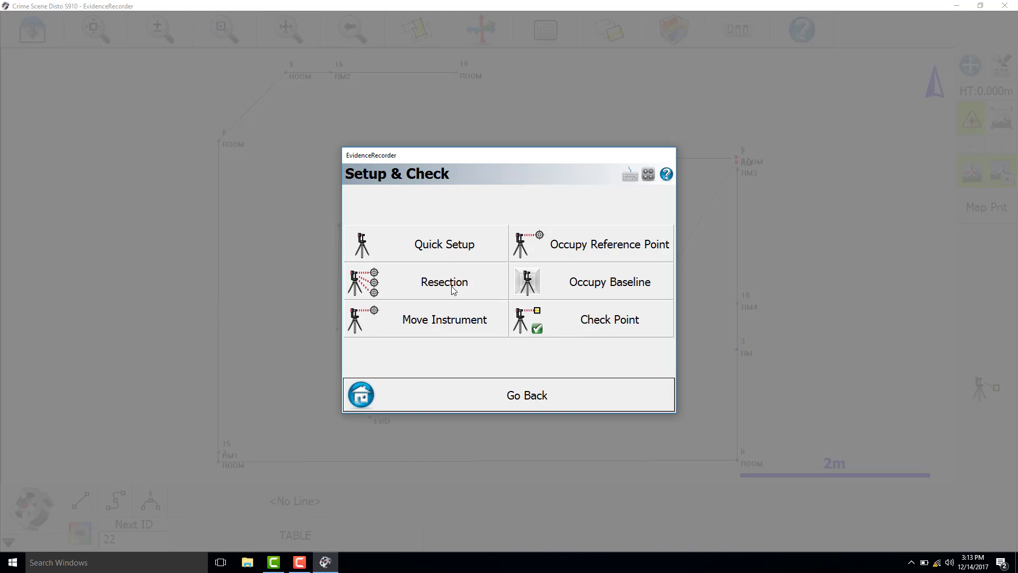
pyautogui.click(443, 287)
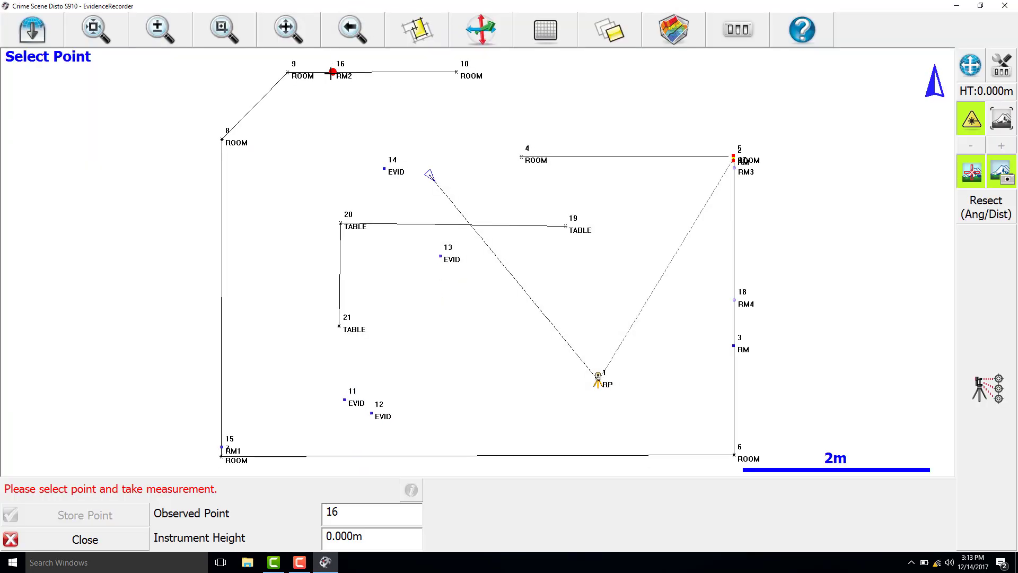
pyautogui.click(985, 444)
# Step: Measure point 3 as the second resection observation and exclude its horizontal and vertical values from the solution
pyautogui.click(733, 346)
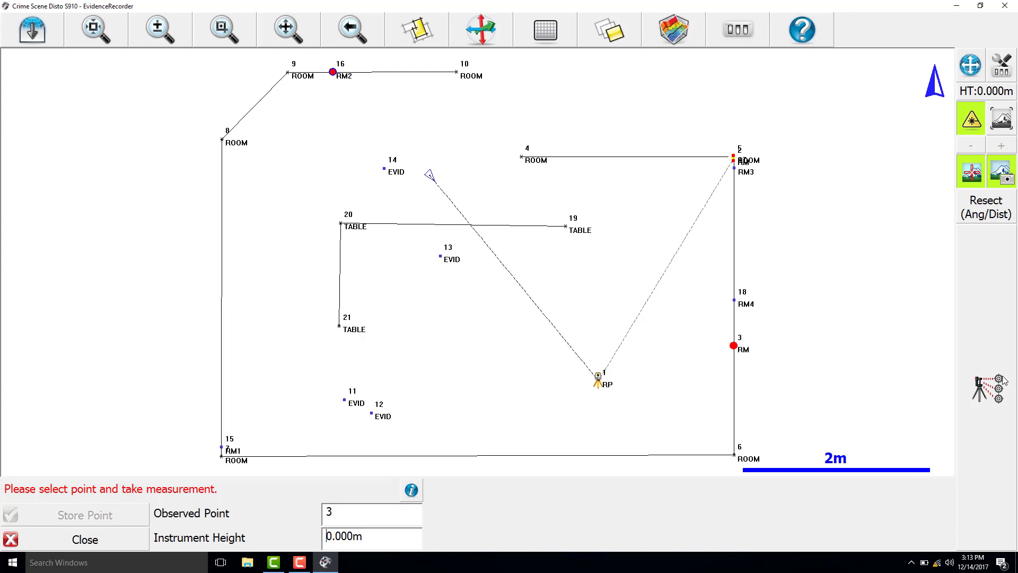
pyautogui.click(990, 388)
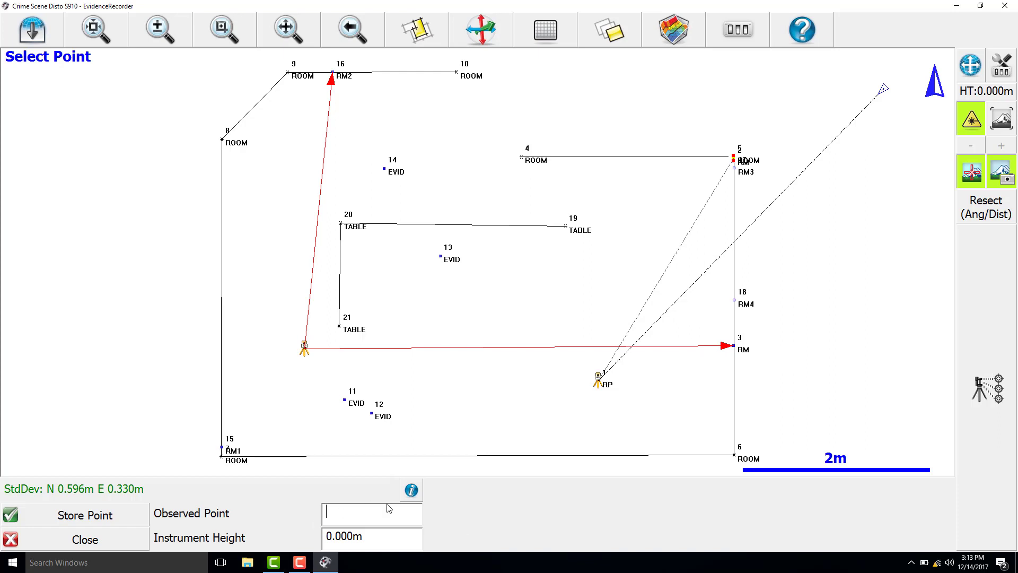
pyautogui.click(415, 493)
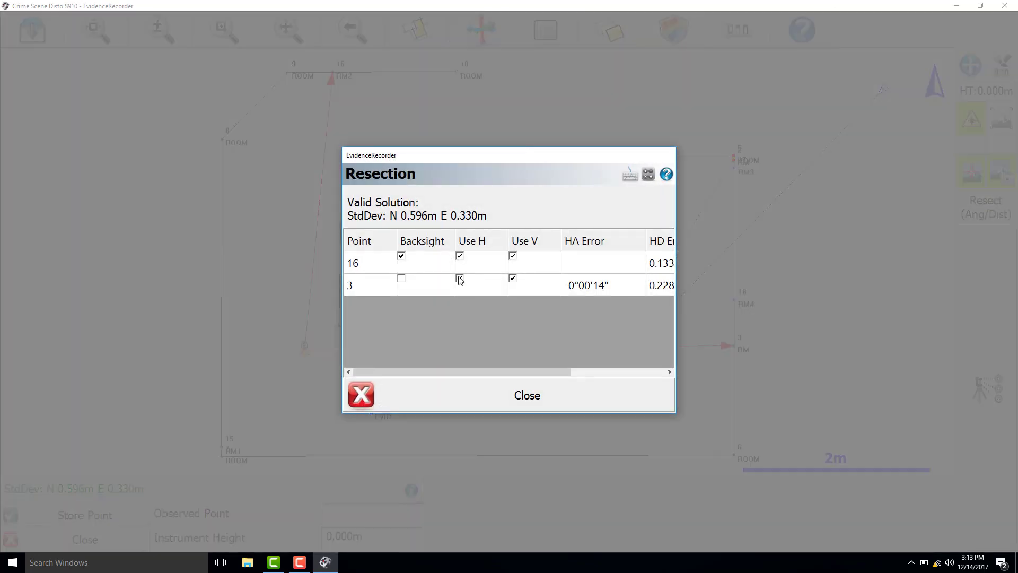
pyautogui.click(460, 279)
pyautogui.click(512, 279)
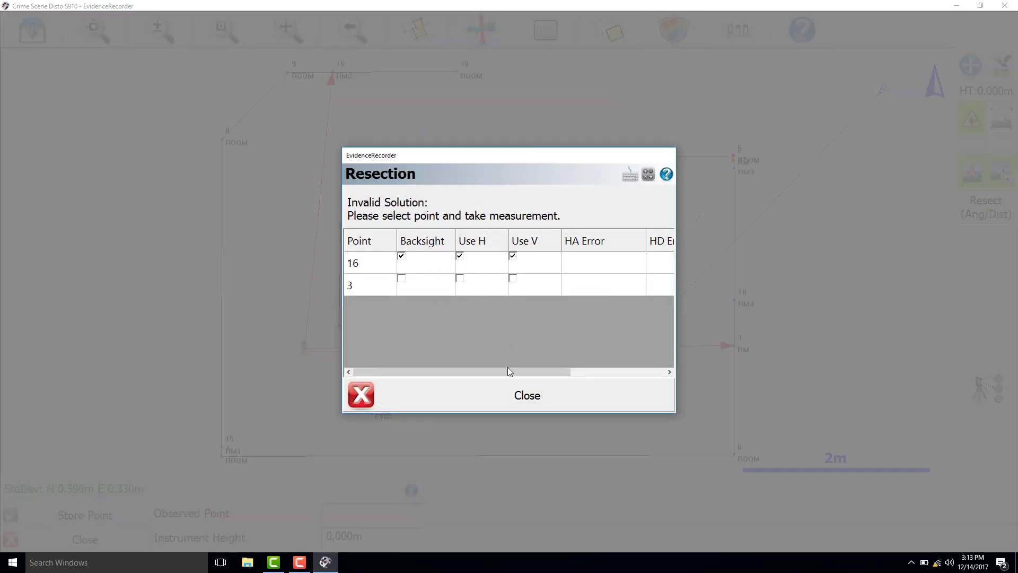
pyautogui.click(504, 404)
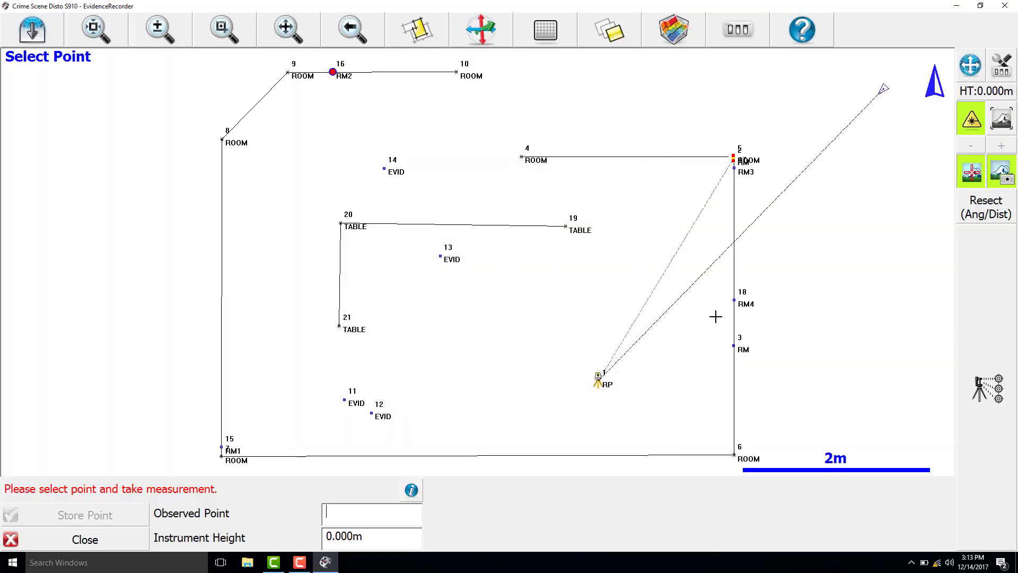
# Step: Measure point 18 (RM4) as the second resection observation and store the instrument position as RP2
pyautogui.click(734, 301)
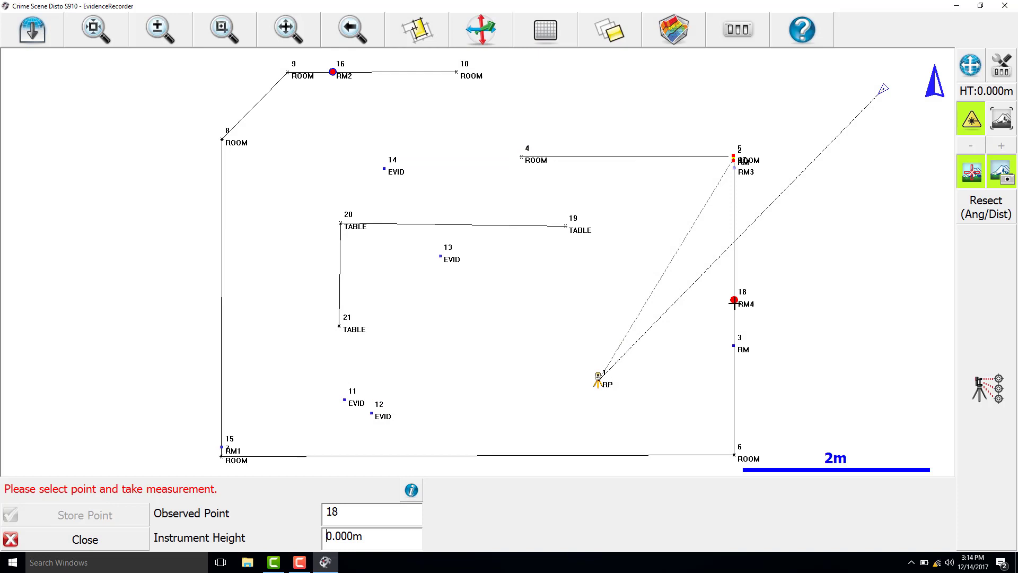
pyautogui.click(994, 367)
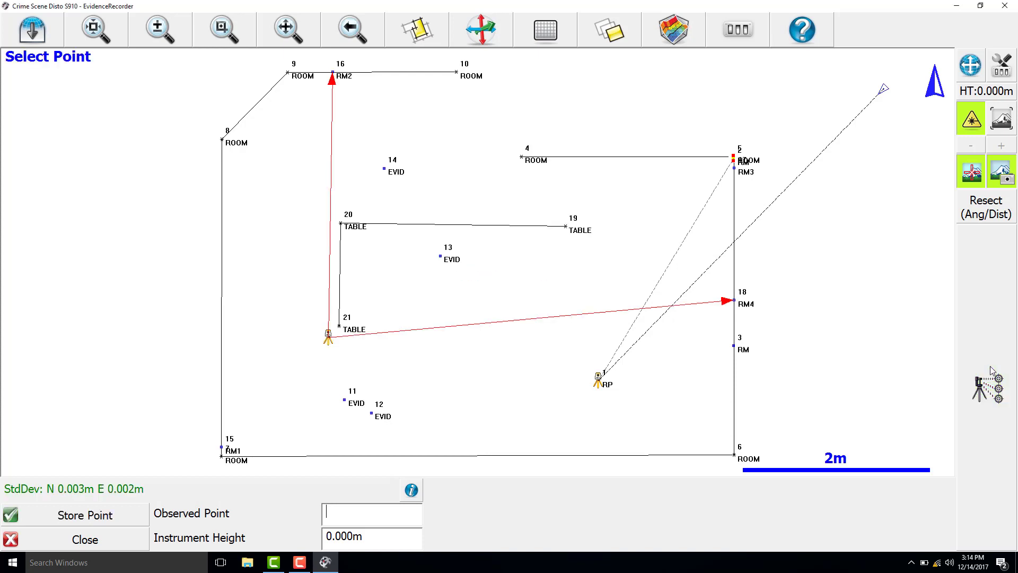
pyautogui.click(93, 515)
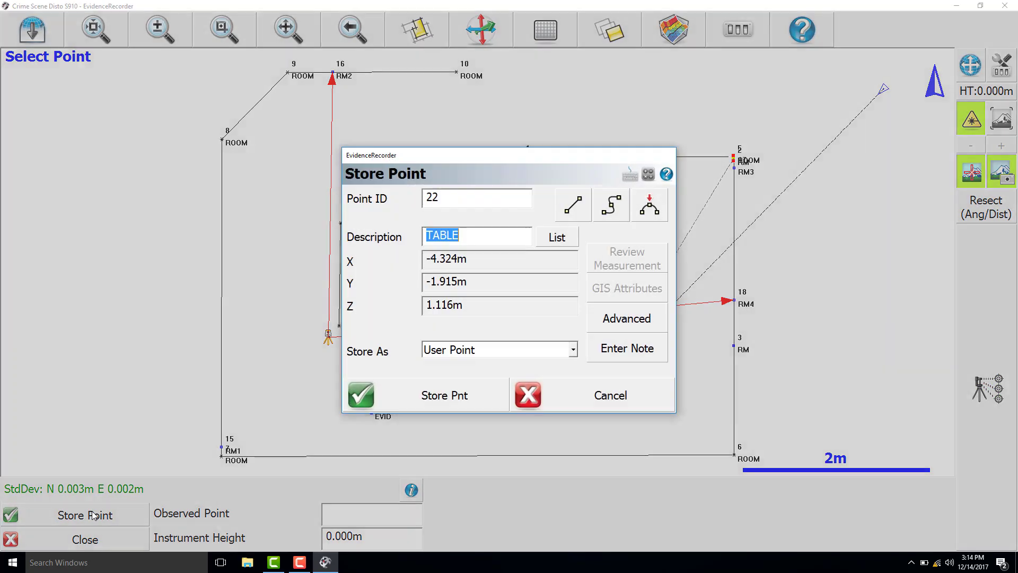
pyautogui.write('RP')
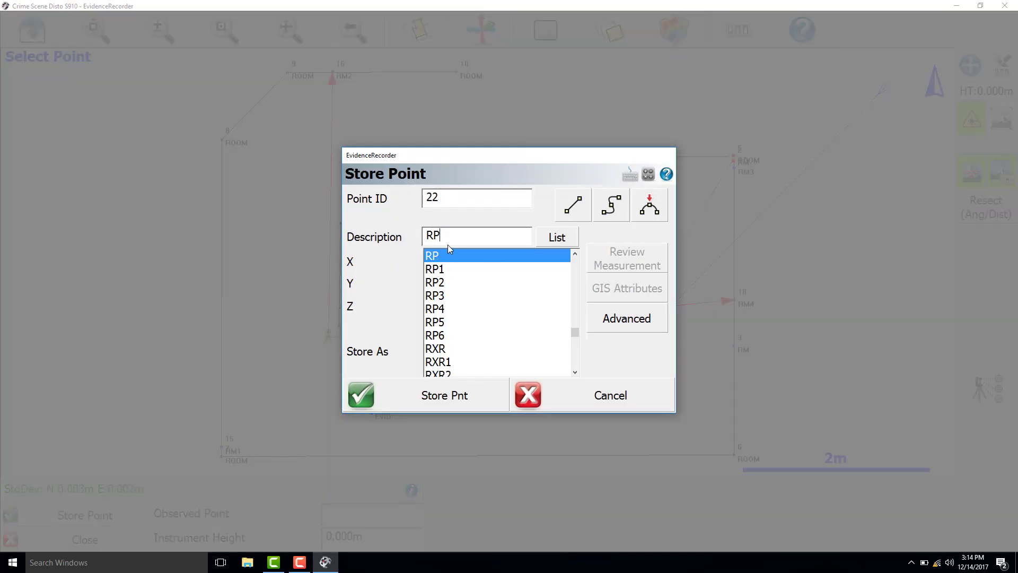
pyautogui.click(443, 282)
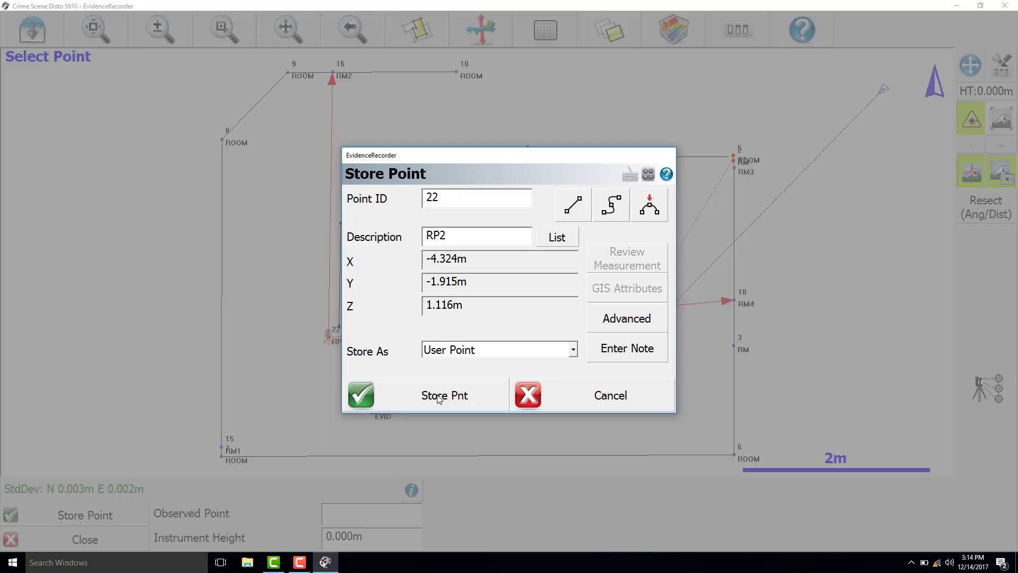
pyautogui.click(438, 398)
pyautogui.click(414, 399)
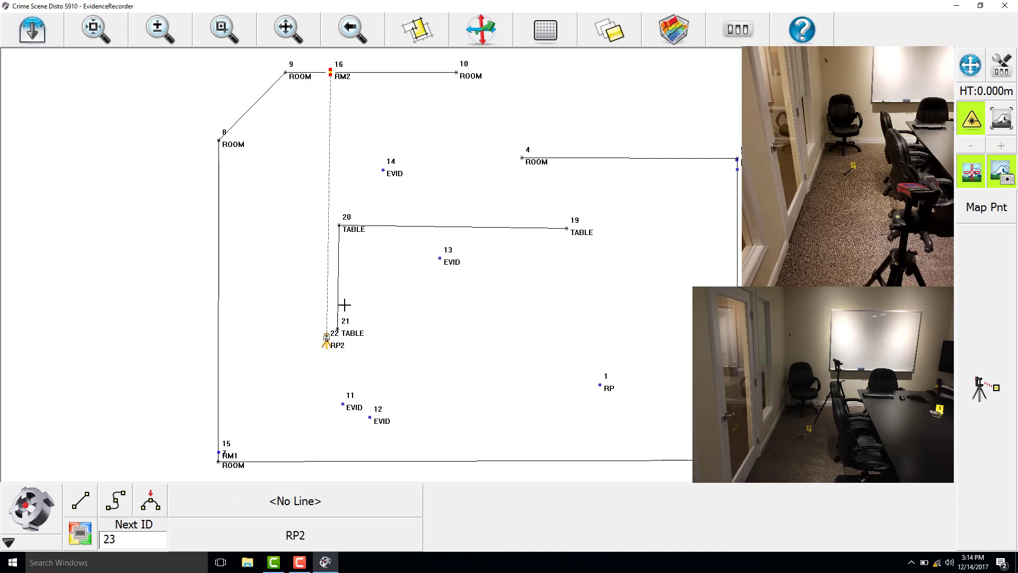
# Step: Resume the TABLE line from point 21, then measure the remaining table corner and store it as point 23
pyautogui.click(337, 308)
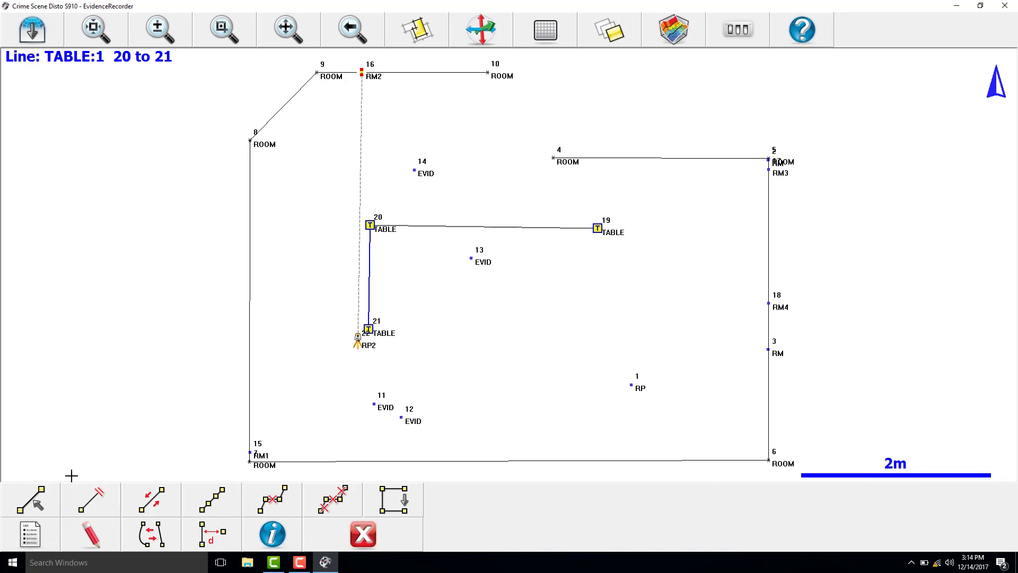
pyautogui.click(34, 508)
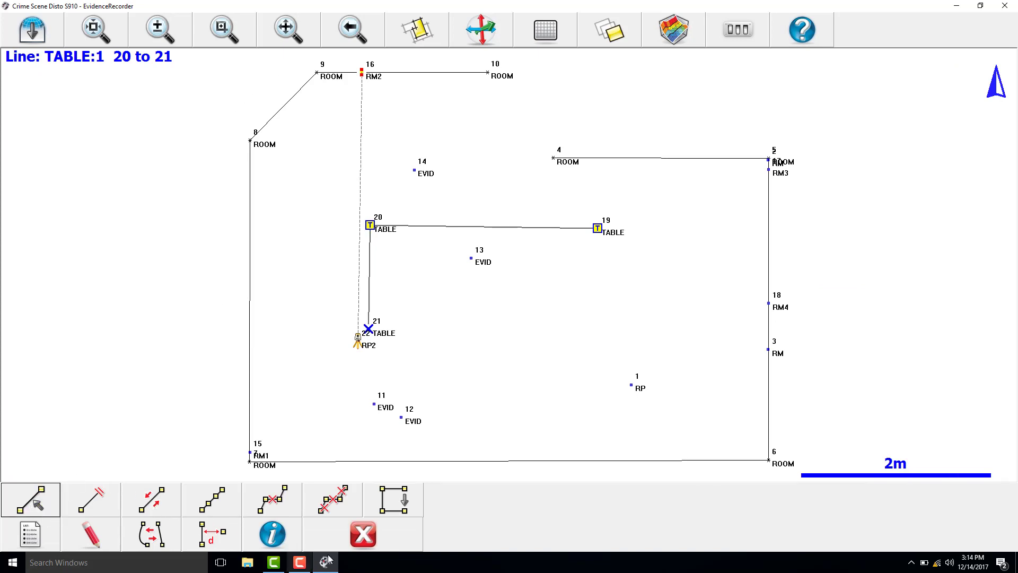
pyautogui.click(368, 531)
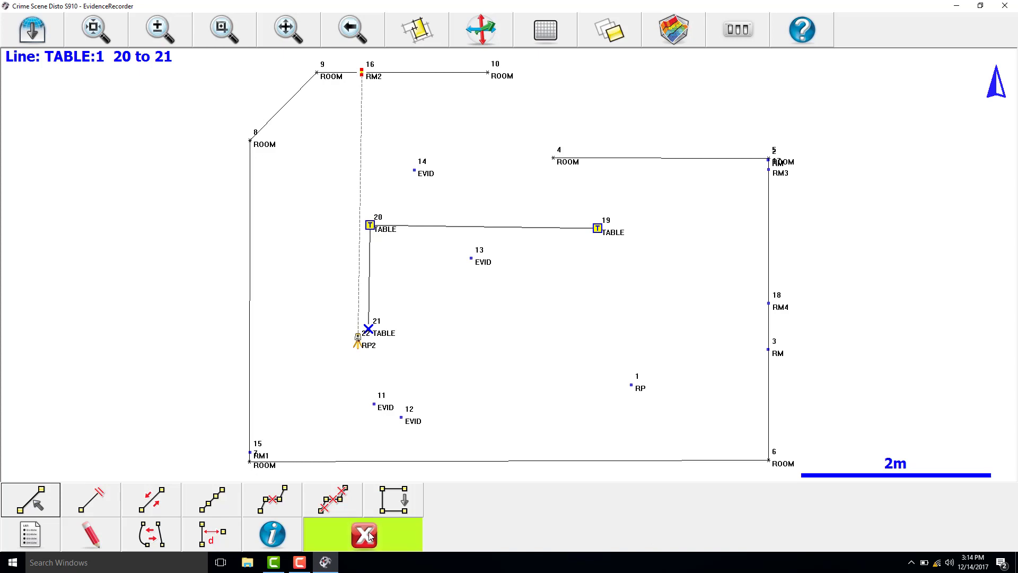
pyautogui.click(993, 457)
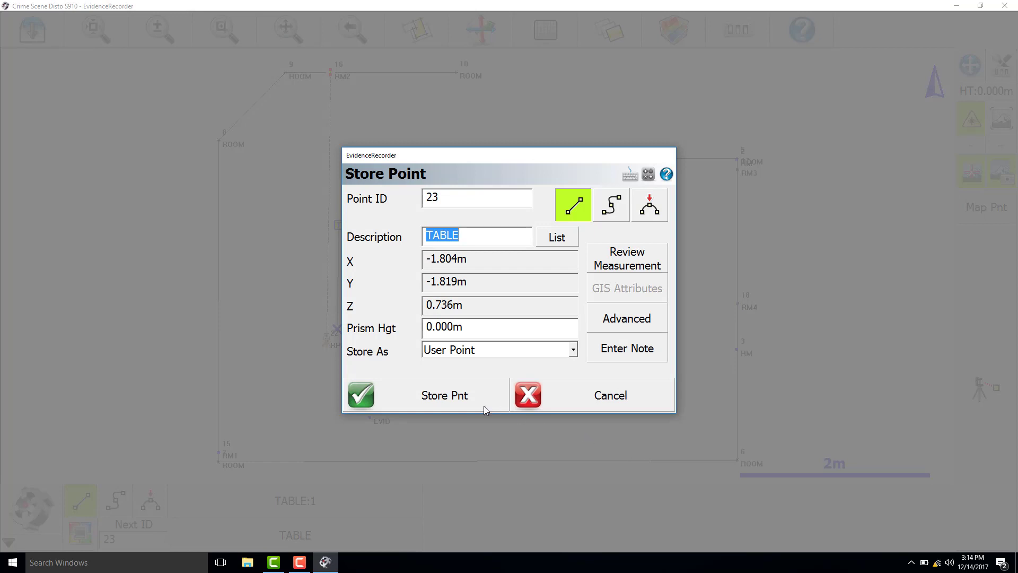
pyautogui.click(484, 406)
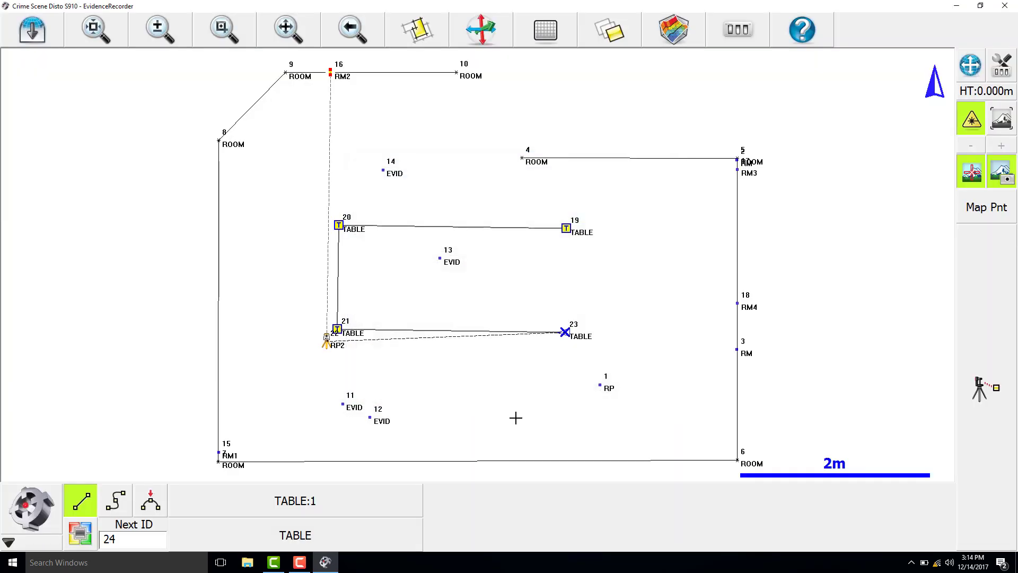
# Step: Close the TABLE line between points 23 and 19 to complete the table outline
pyautogui.click(487, 227)
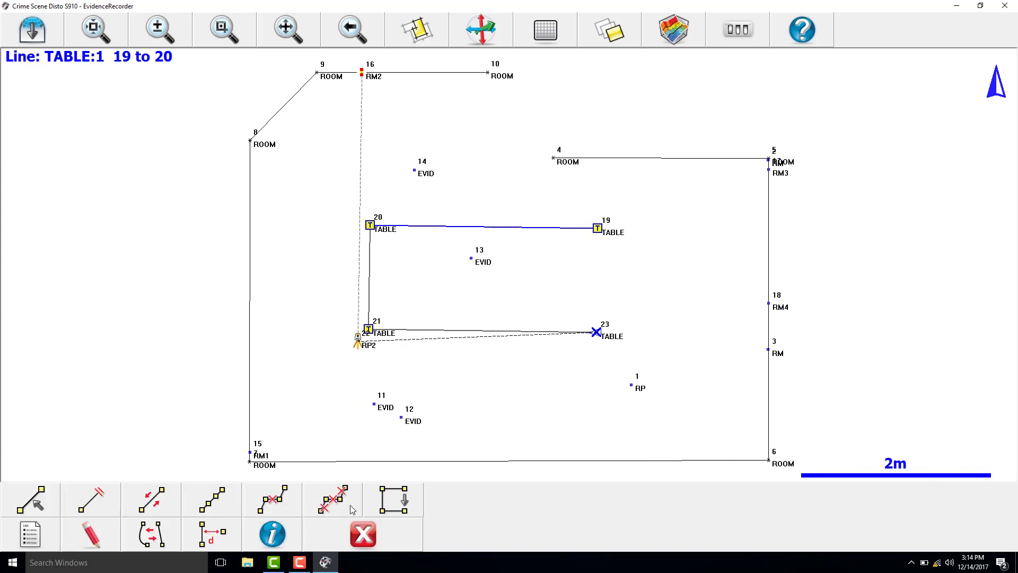
pyautogui.click(381, 508)
pyautogui.click(405, 394)
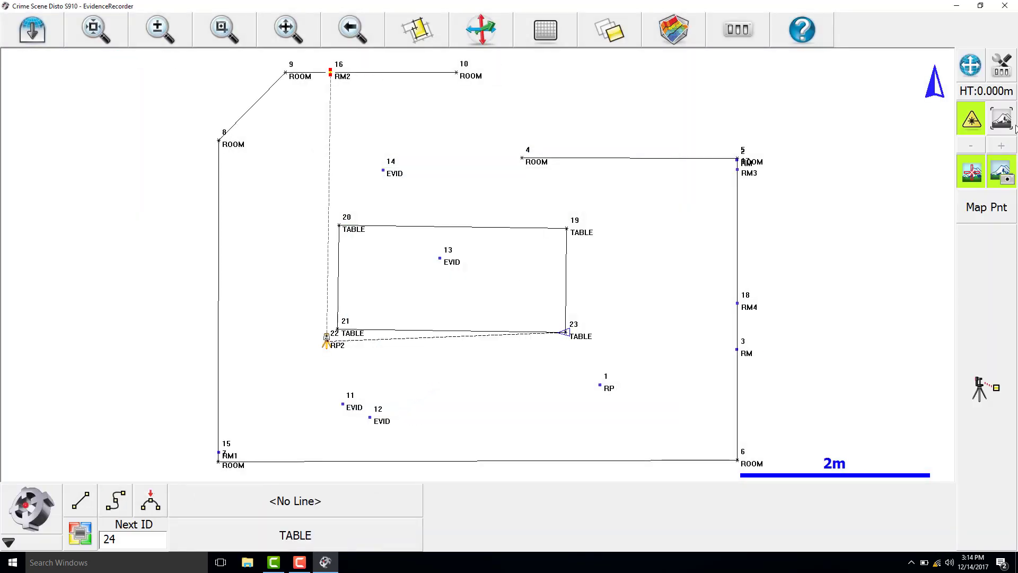
# Step: Set the foresight target height to 2.741 m
pyautogui.click(987, 92)
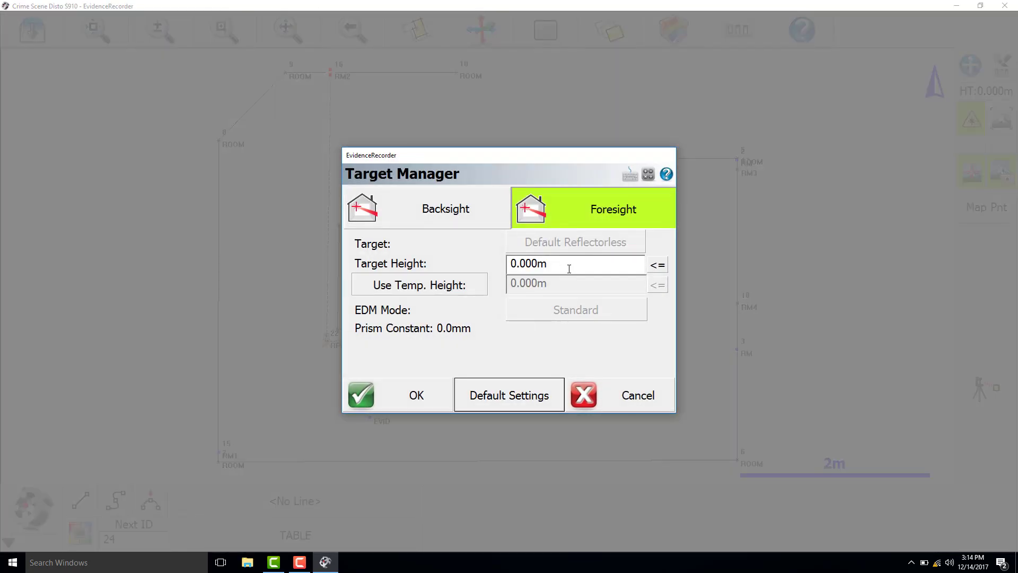
pyautogui.write('2')
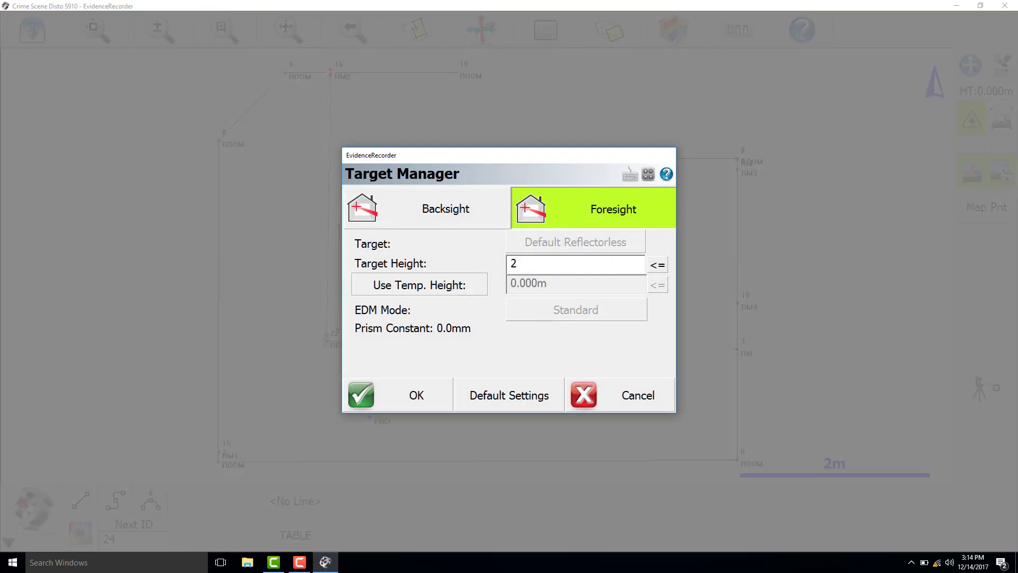
pyautogui.write('.741')
pyautogui.click(419, 397)
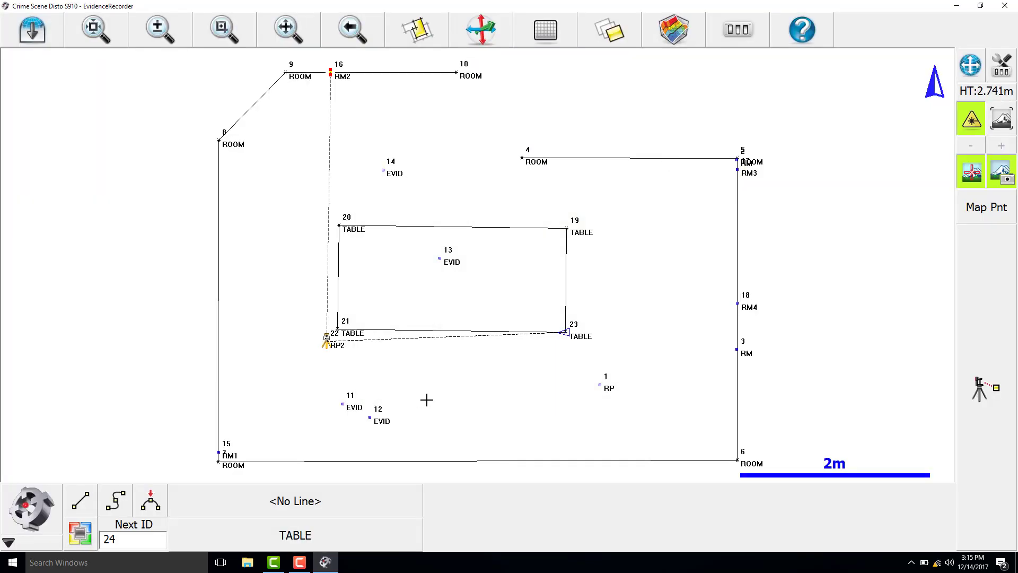
# Step: Resume the ROOM line from point 10, measure and store the missing corner as point 24, and close the room outline to point 4
pyautogui.click(412, 73)
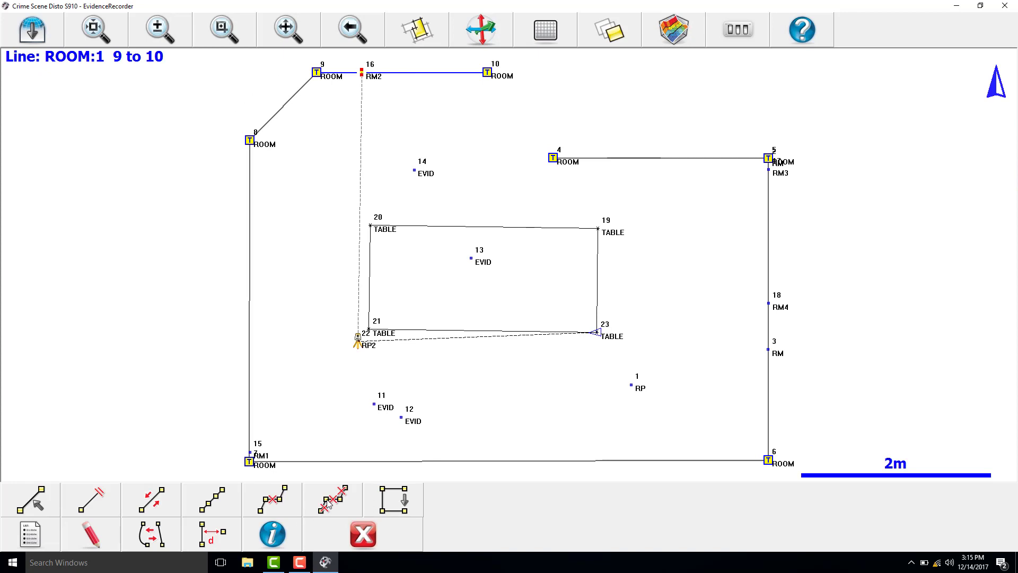
pyautogui.click(36, 502)
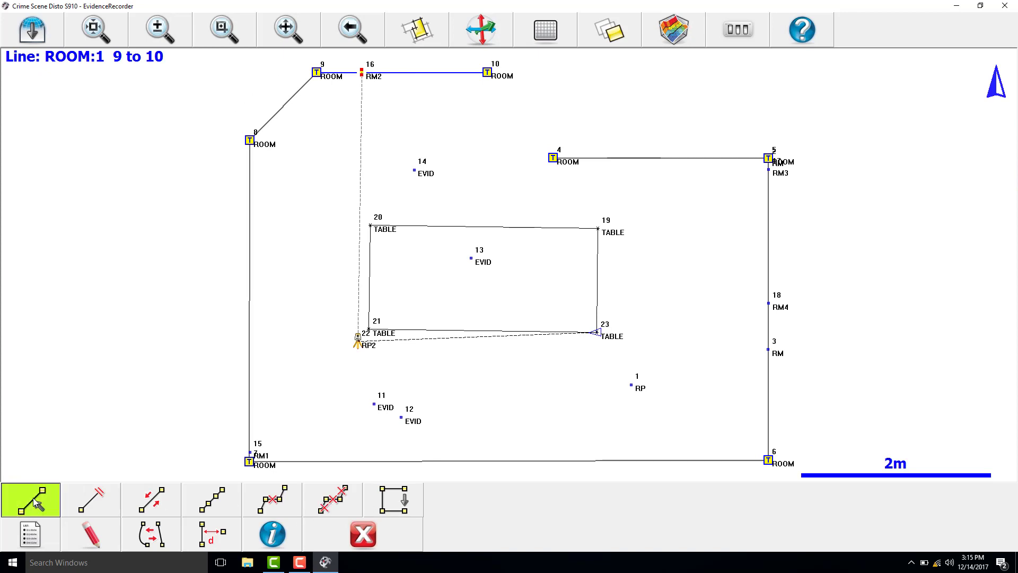
pyautogui.click(363, 533)
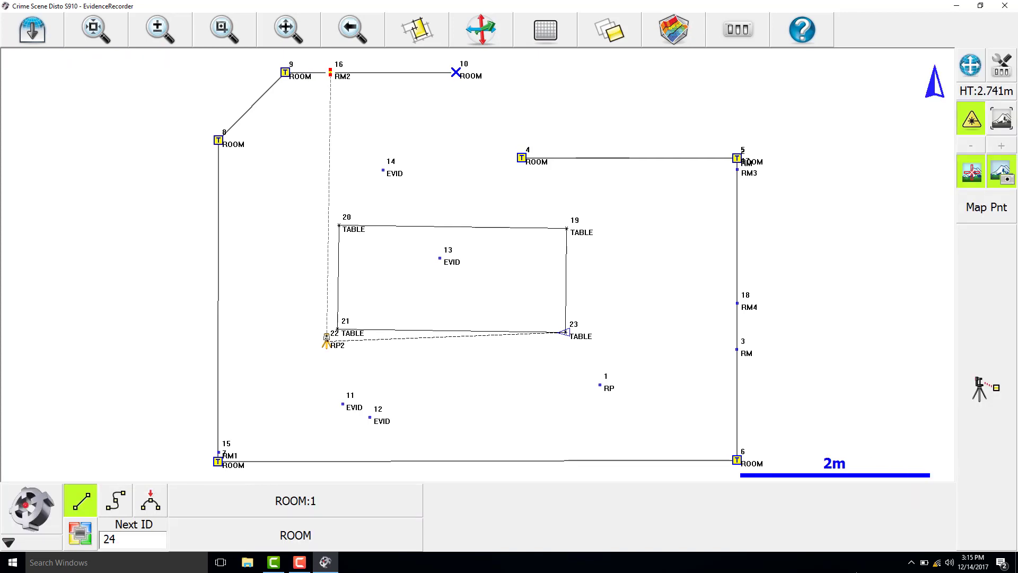
pyautogui.click(1000, 475)
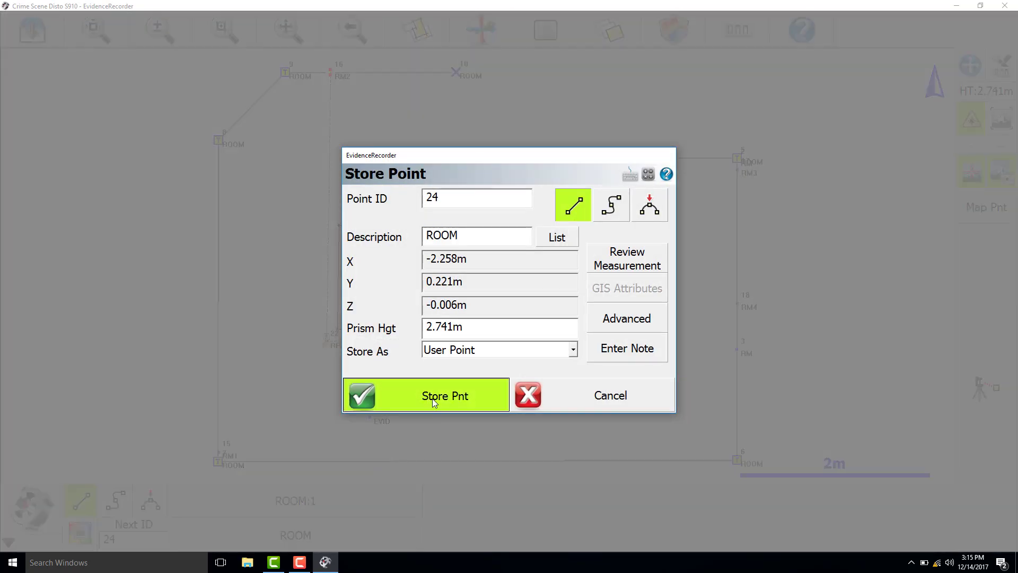
pyautogui.click(433, 402)
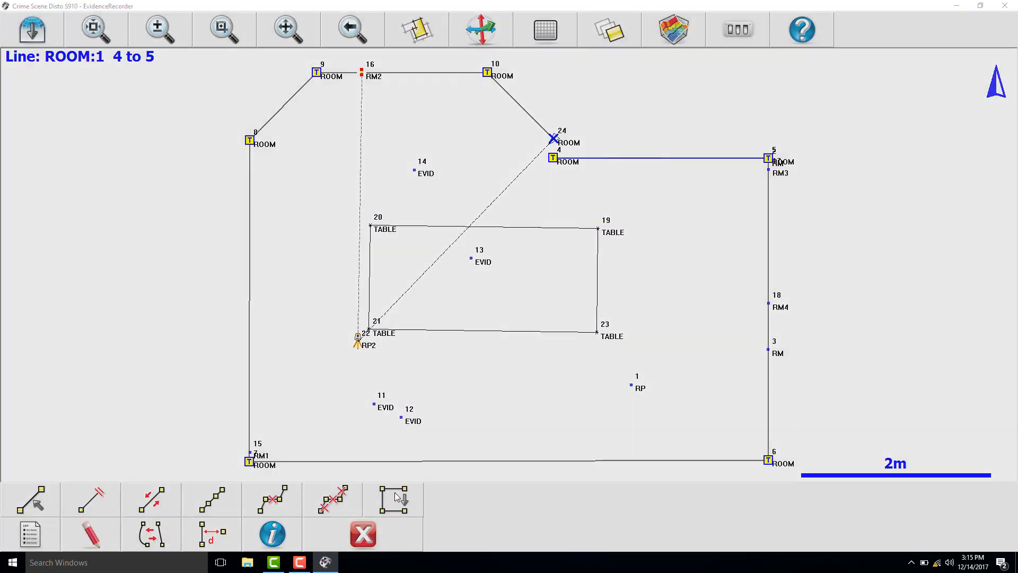
pyautogui.click(392, 501)
pyautogui.click(415, 399)
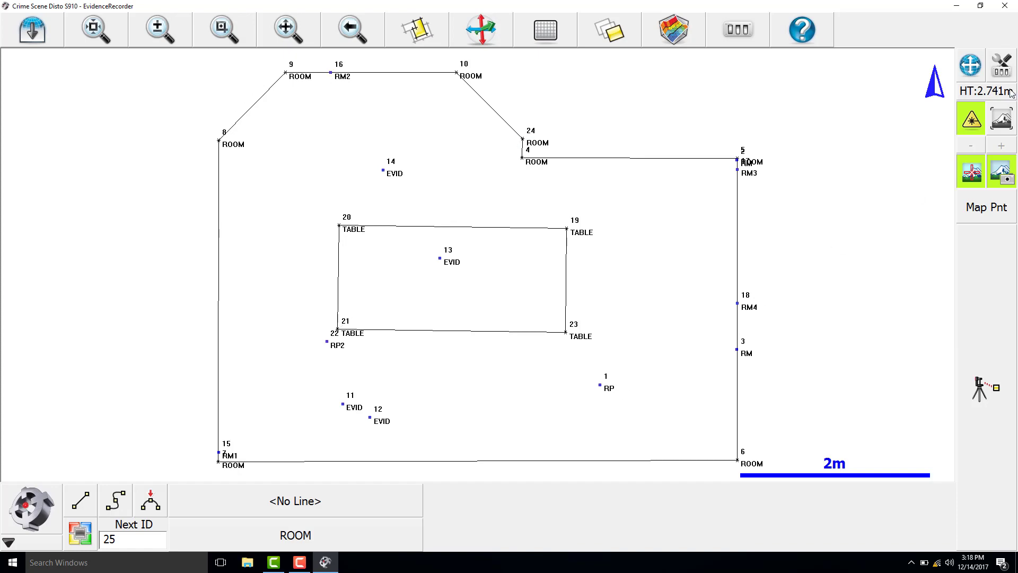
# Step: Reset the foresight target height to 0.000 m
pyautogui.click(1011, 92)
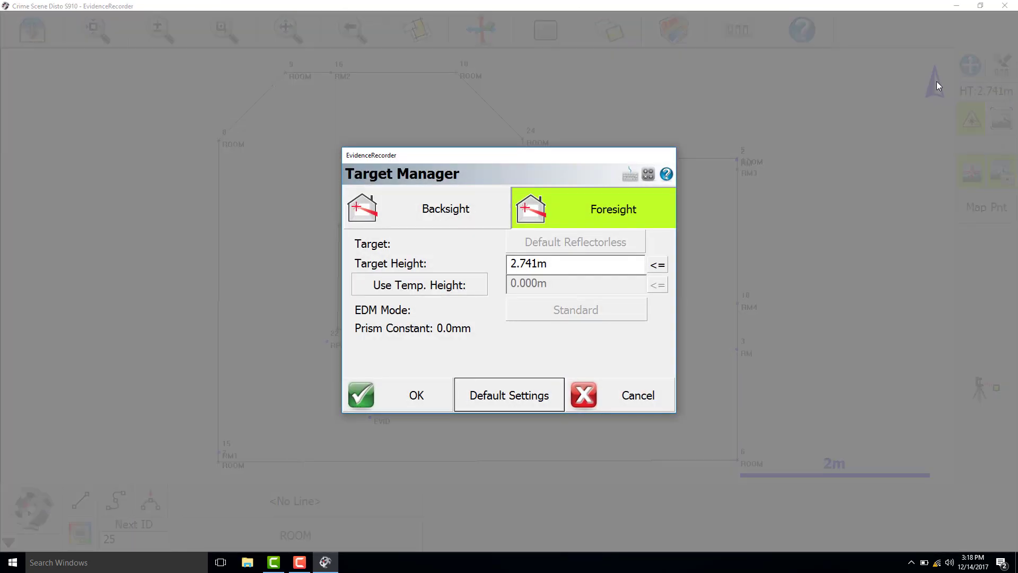
pyautogui.click(662, 267)
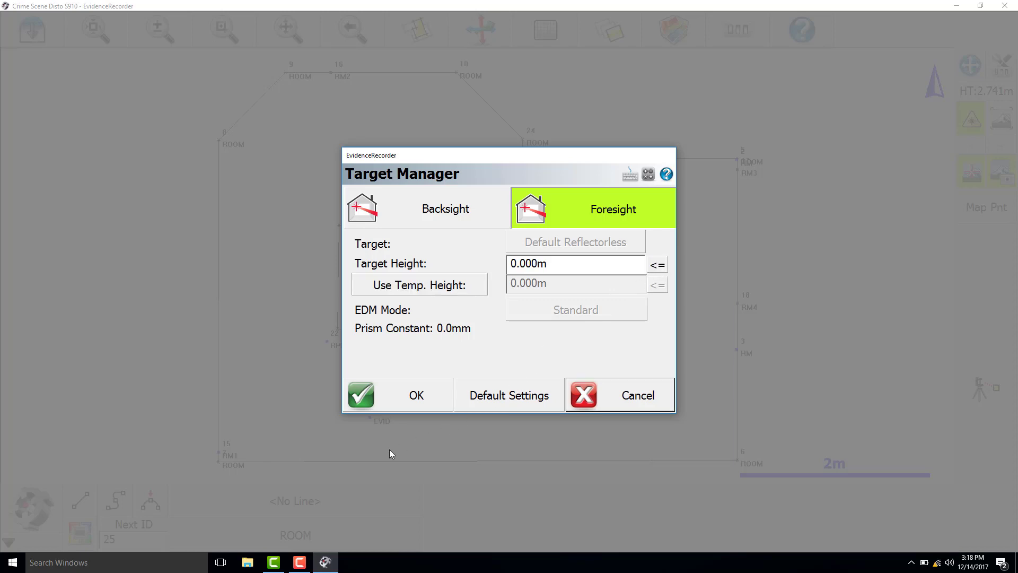
pyautogui.click(424, 404)
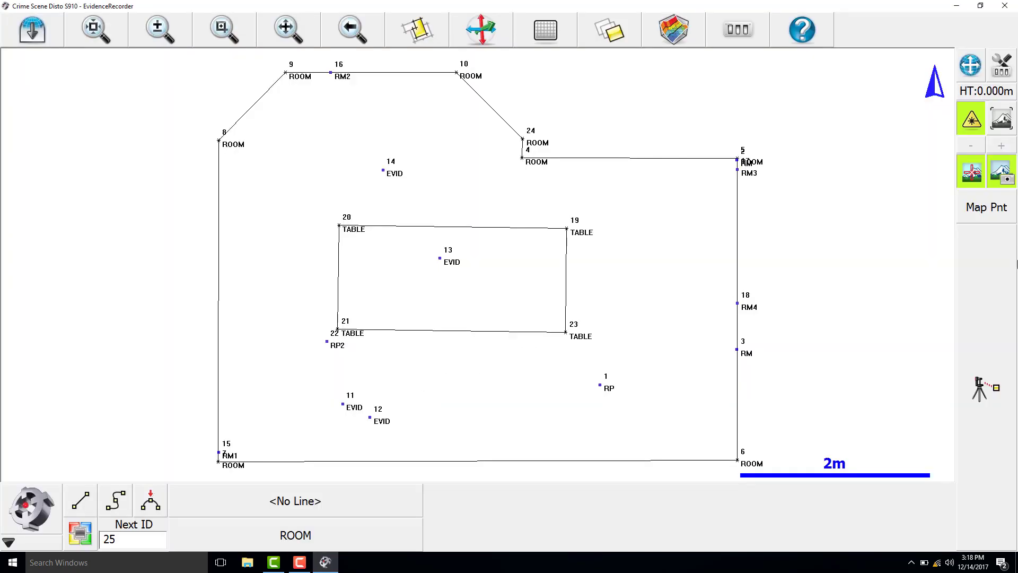
# Step: Measure the edges of both doors along the wall between points 6 and 7, storing them as points 25 to 28 described DOOR
pyautogui.click(988, 382)
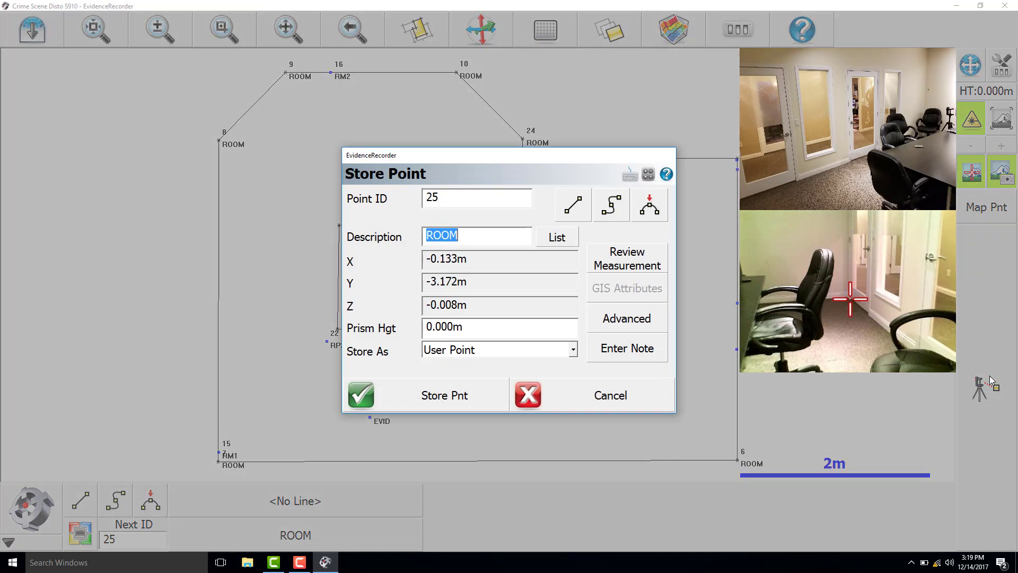
pyautogui.write('DOOR')
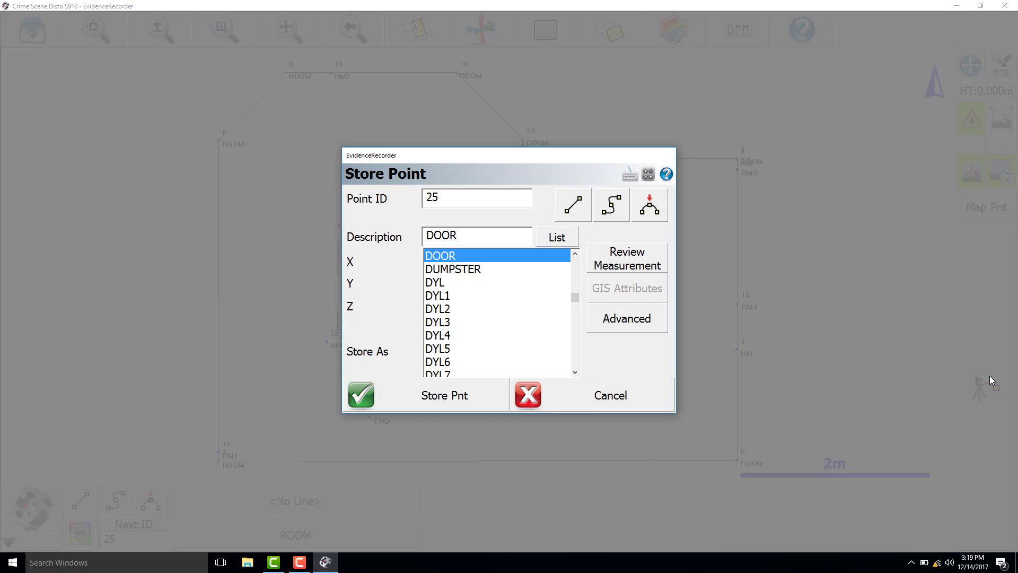
pyautogui.click(450, 399)
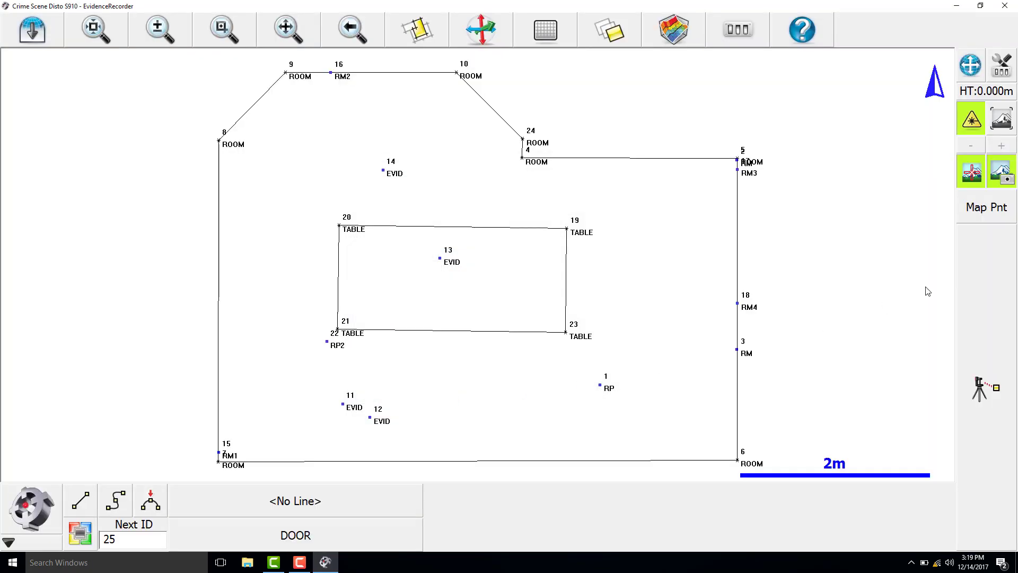
pyautogui.click(991, 348)
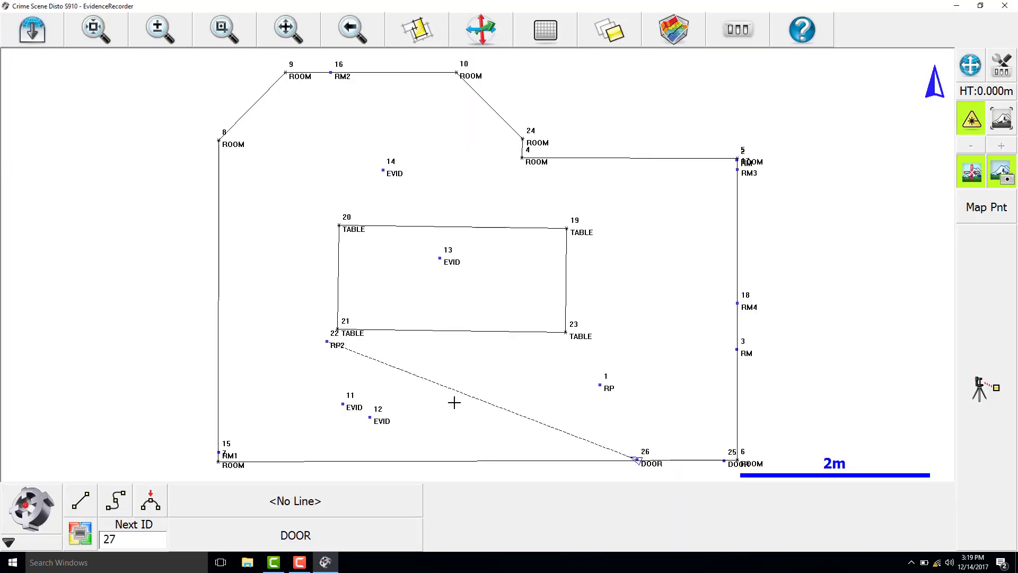
pyautogui.click(986, 488)
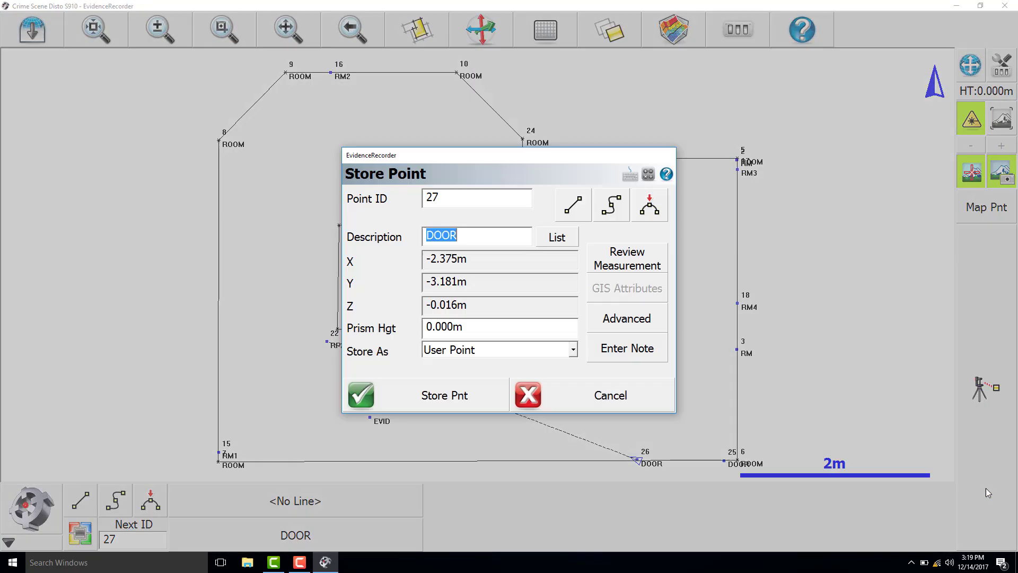
pyautogui.click(439, 396)
pyautogui.click(1010, 479)
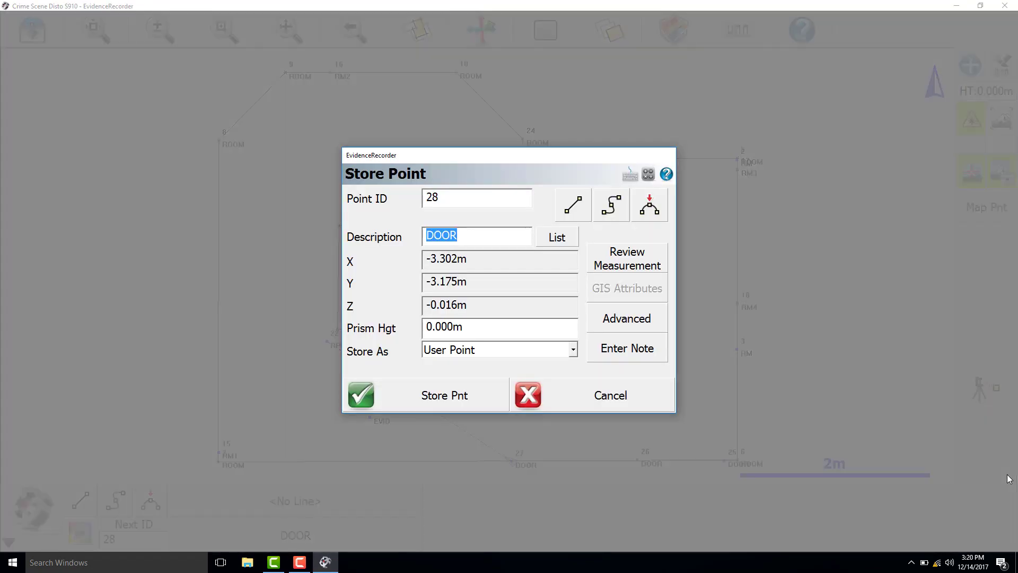
pyautogui.click(446, 407)
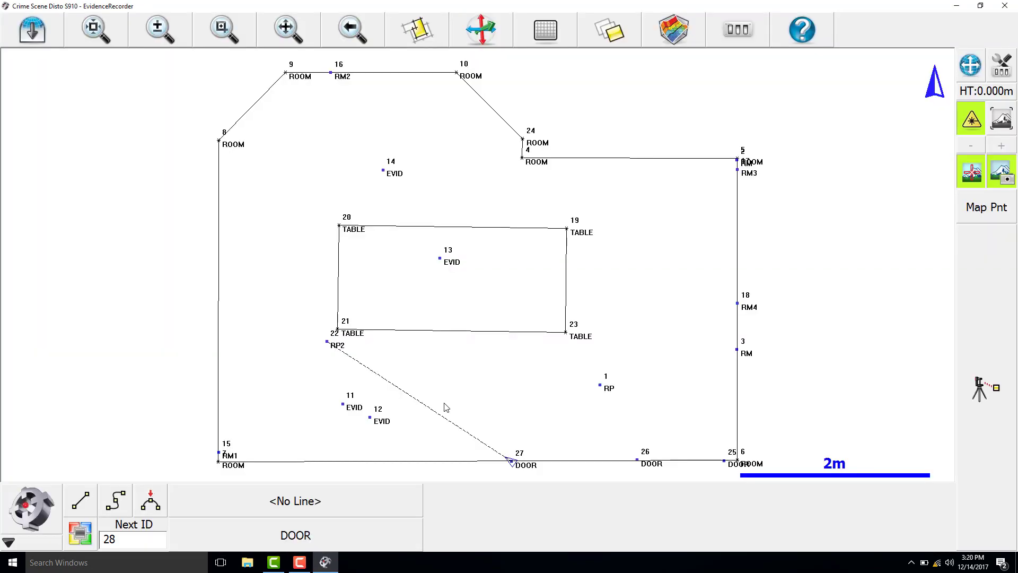
# Step: Measure both edges of the window between the two doors and store them as points 29 and 30 described WINDOW
pyautogui.click(988, 434)
pyautogui.write('WIN')
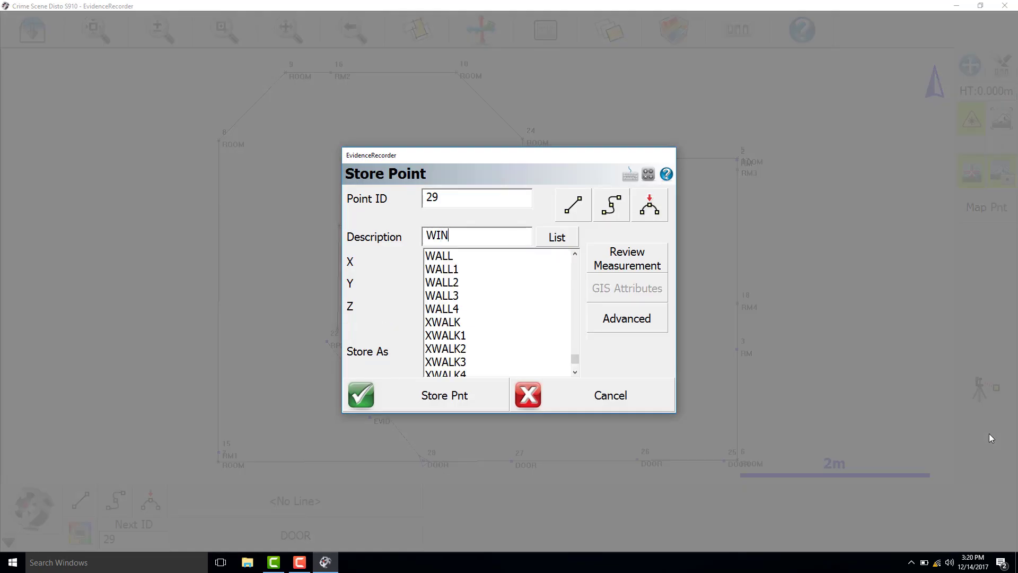
pyautogui.write('DOW')
pyautogui.click(446, 395)
pyautogui.click(977, 502)
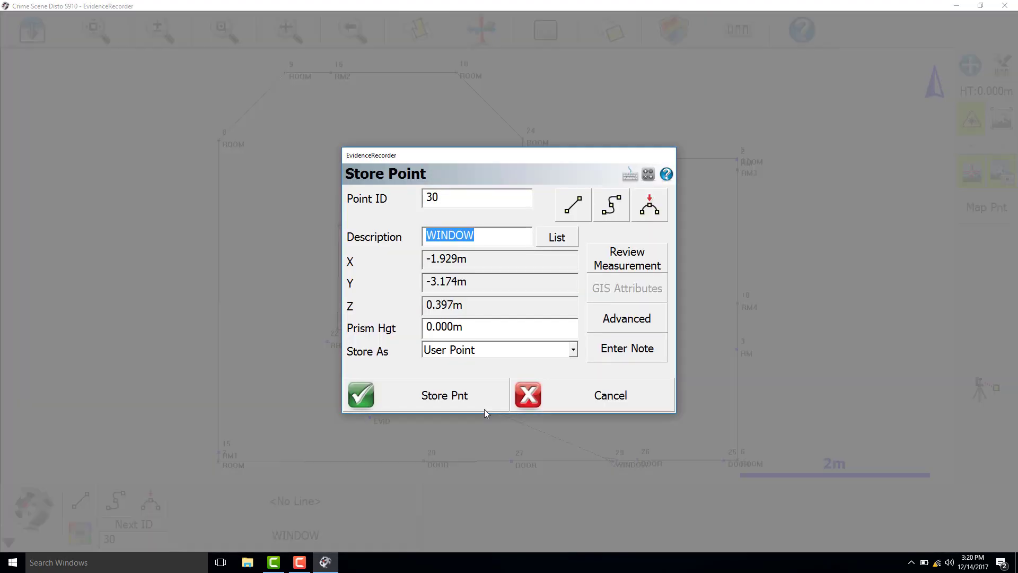
pyautogui.click(405, 393)
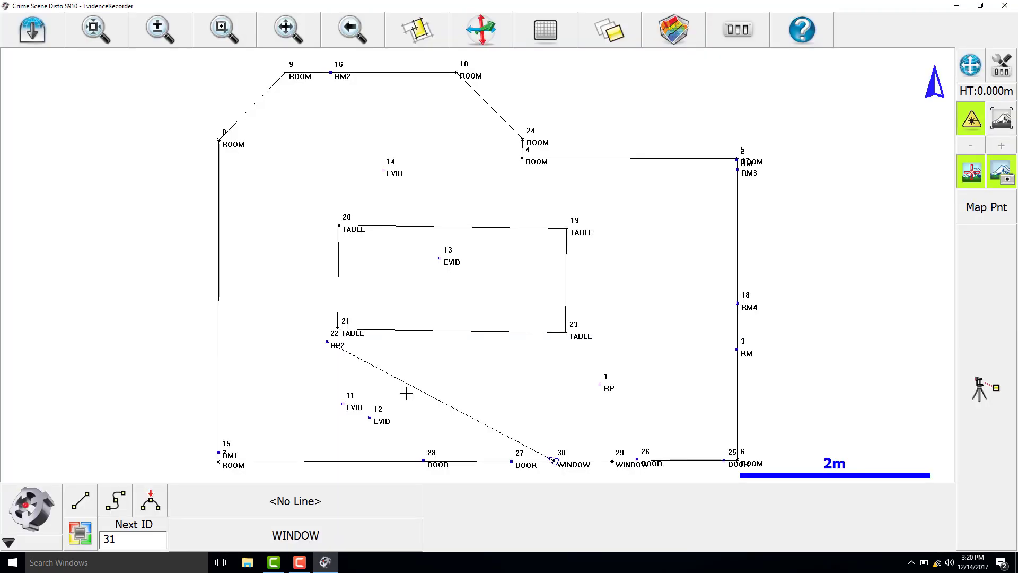
# Step: Measure both edges of the second window, beyond door point 28, and store them as WINDOW points 31 and 32
pyautogui.click(997, 425)
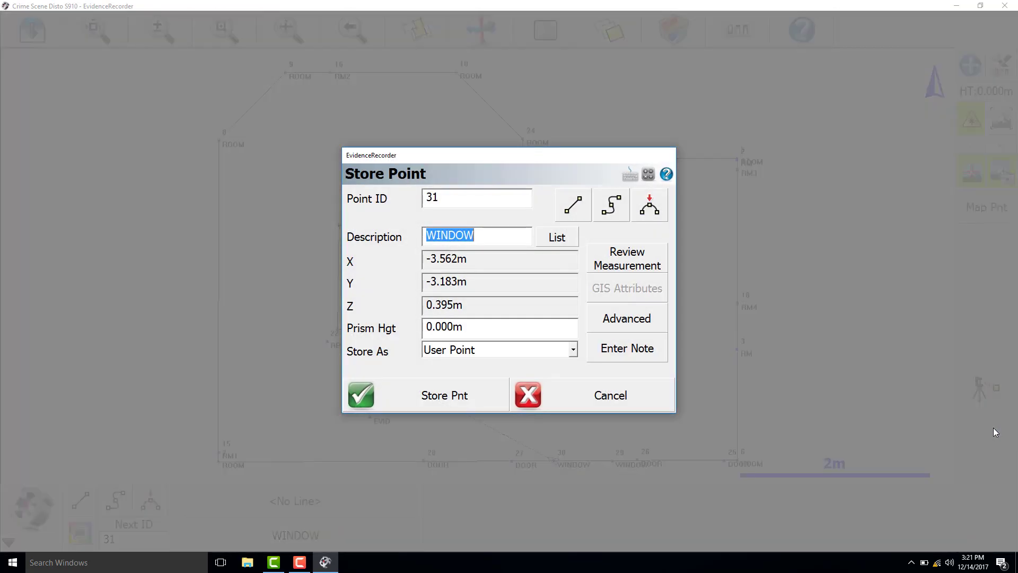
pyautogui.click(434, 403)
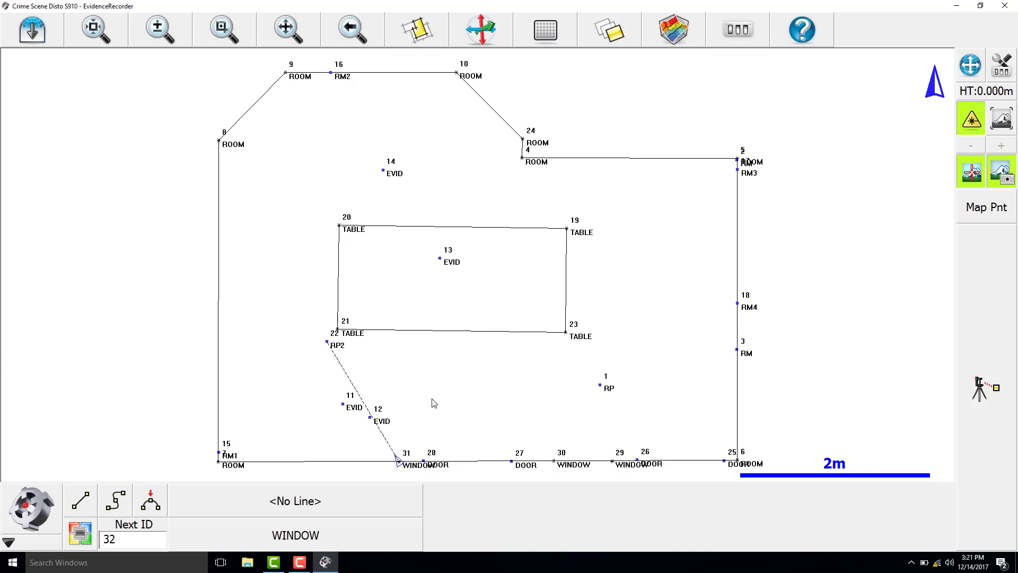
pyautogui.click(996, 466)
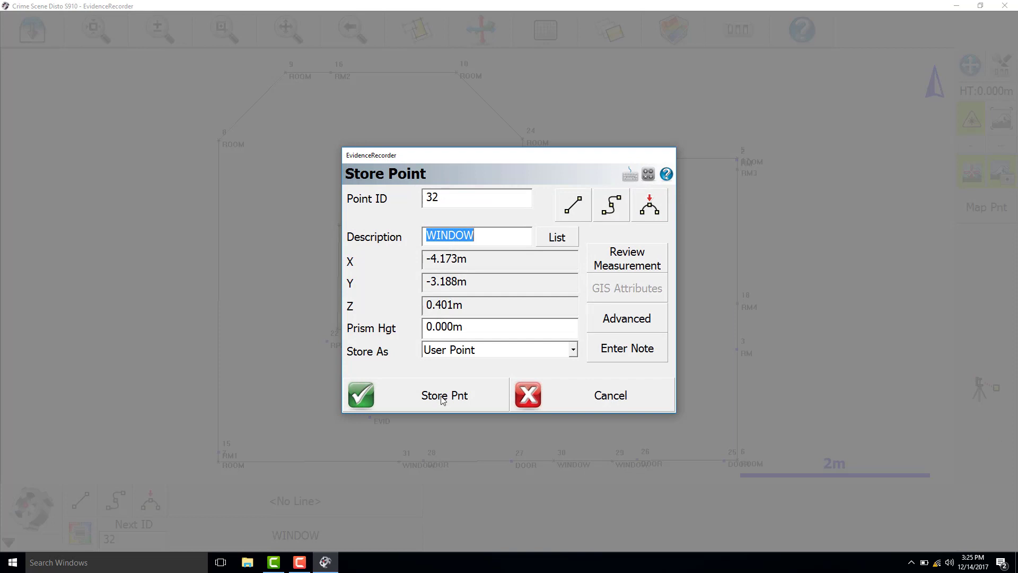
pyautogui.click(443, 399)
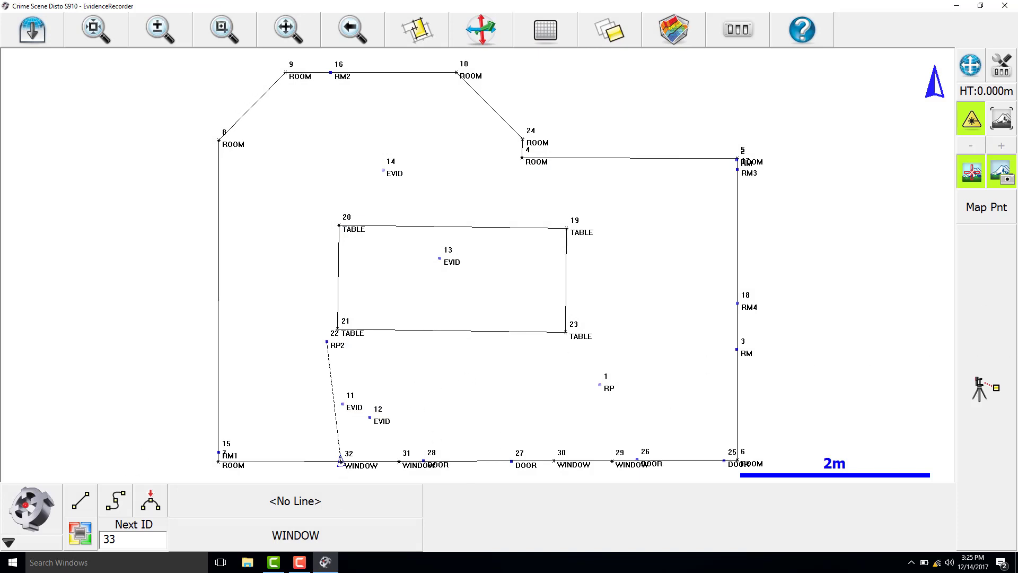
# Step: Switch the map to the 3D view to examine the mapped room
pyautogui.click(481, 29)
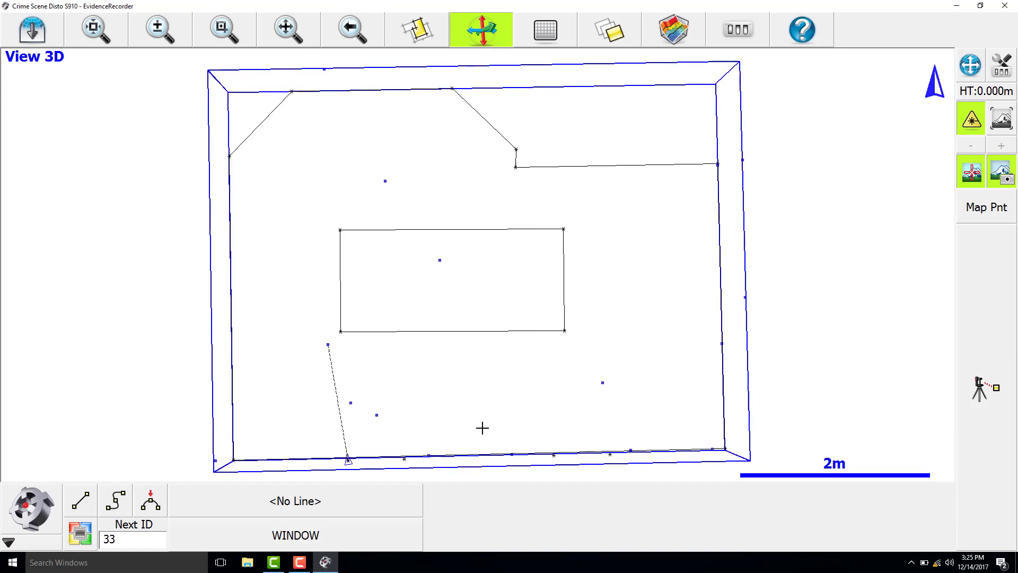